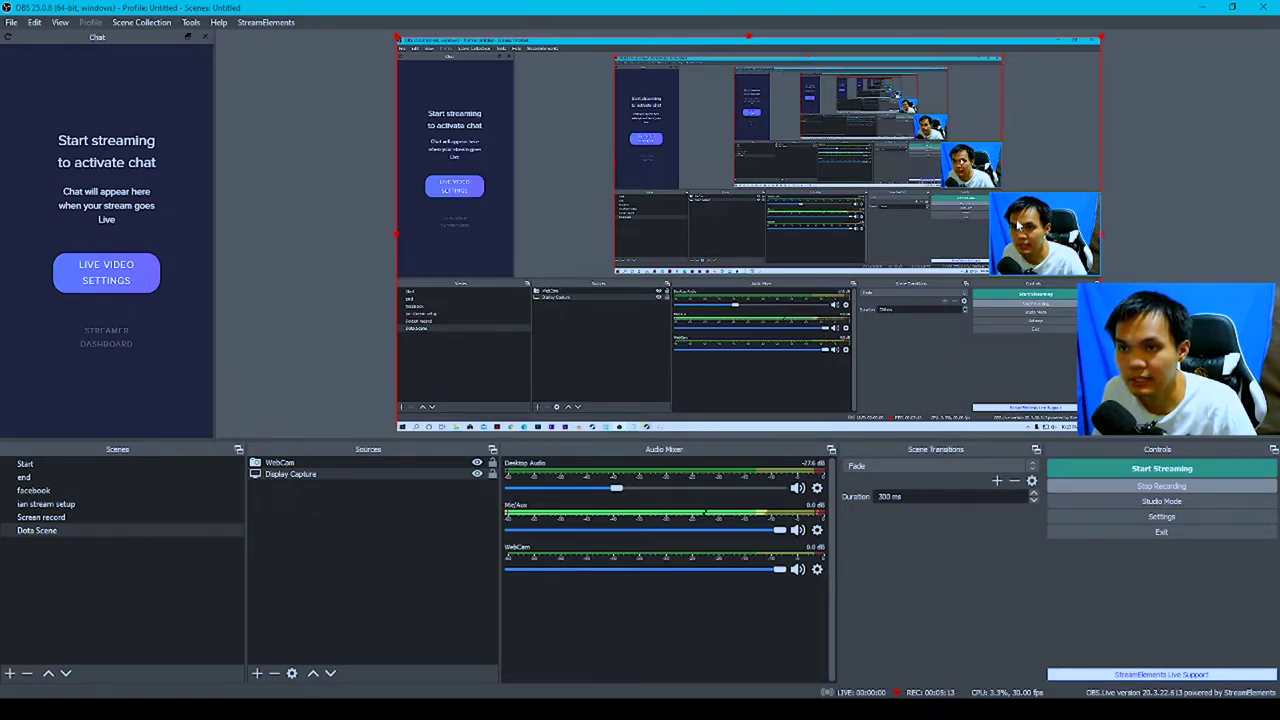
Crop the left side of the webcam source in the preview canvas.
left_click(1098, 240)
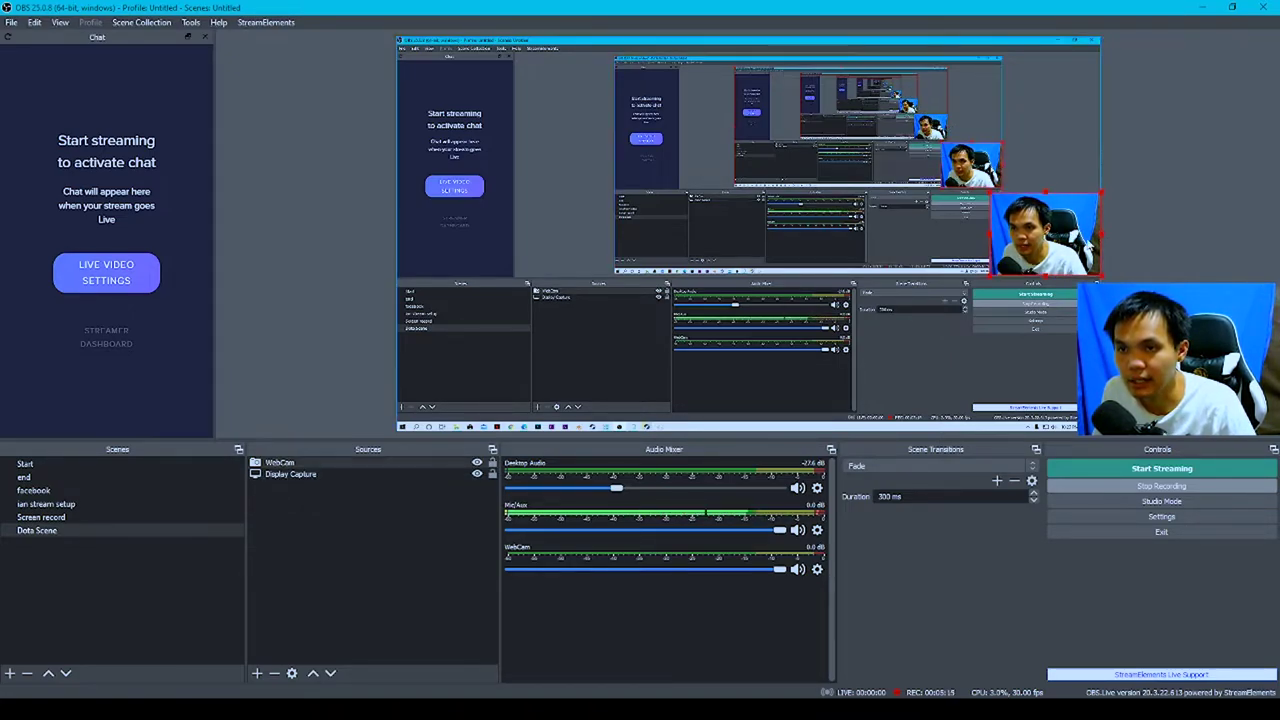
left_click_drag(1098, 240, 1065, 257)
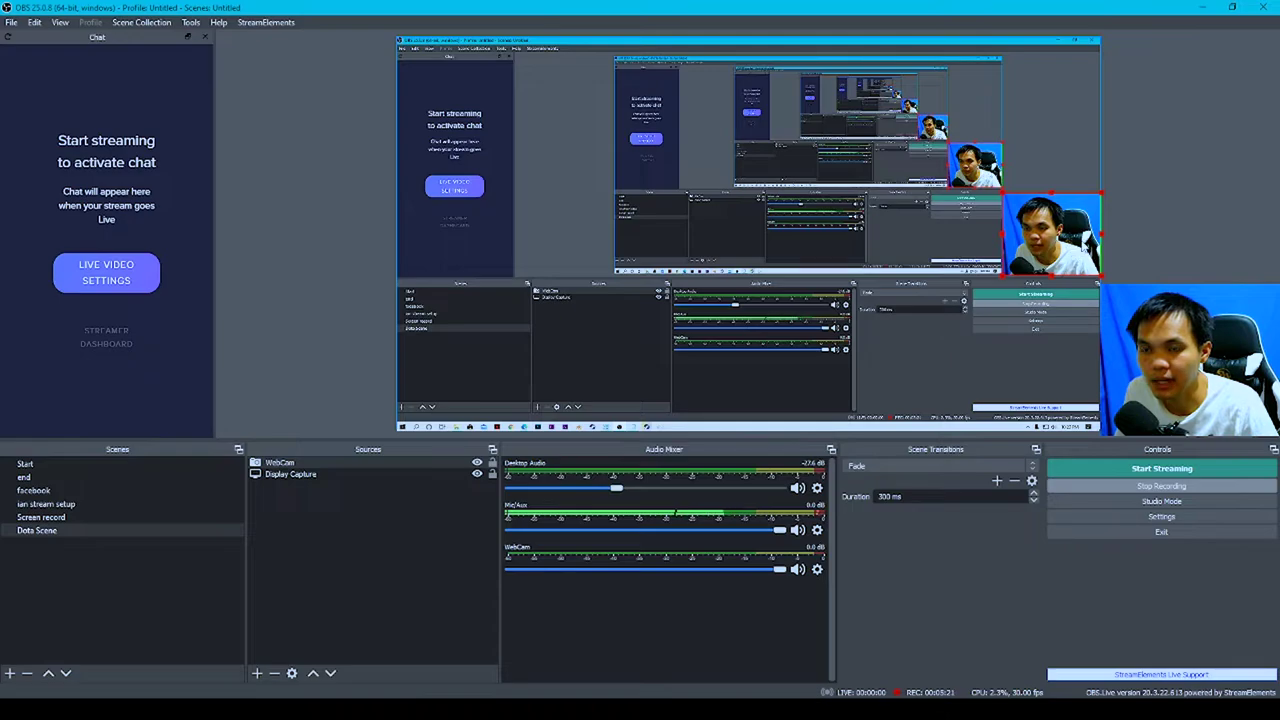
key("alt")
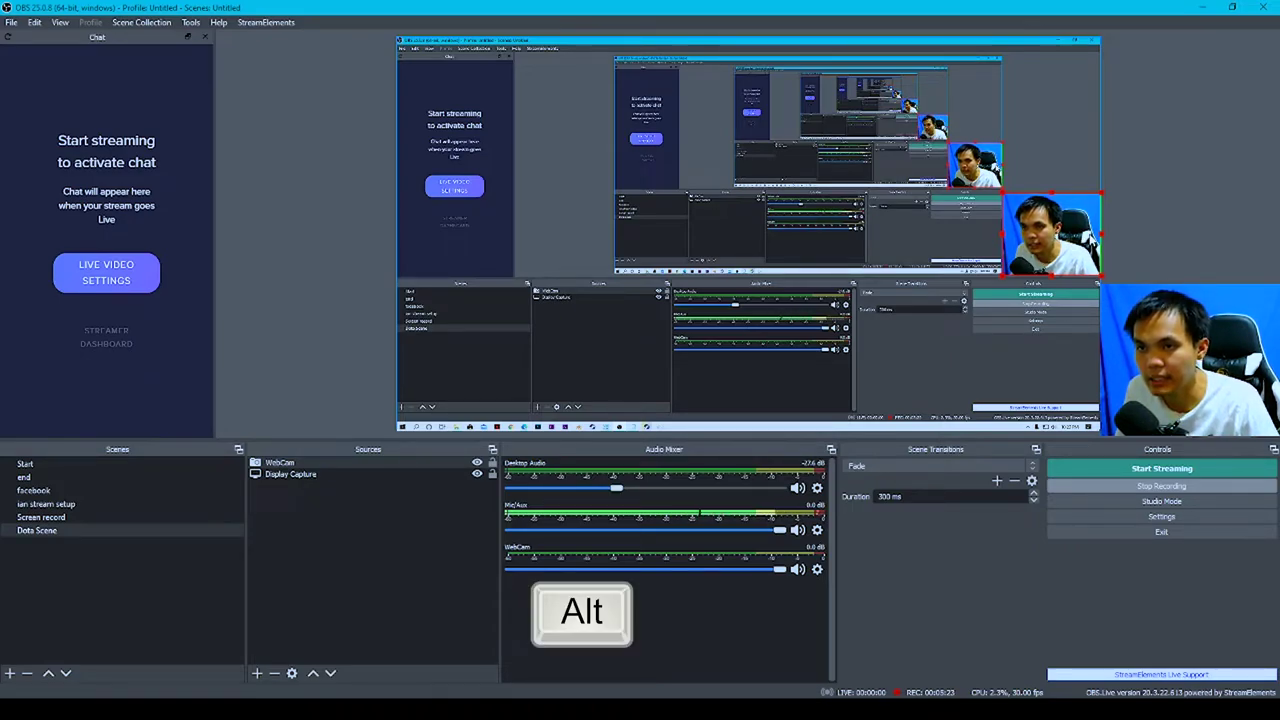
mouse_move(1097, 237)
left_mouse_down()
mouse_move(1076, 242)
mouse_move(1096, 244)
left_mouse_up()
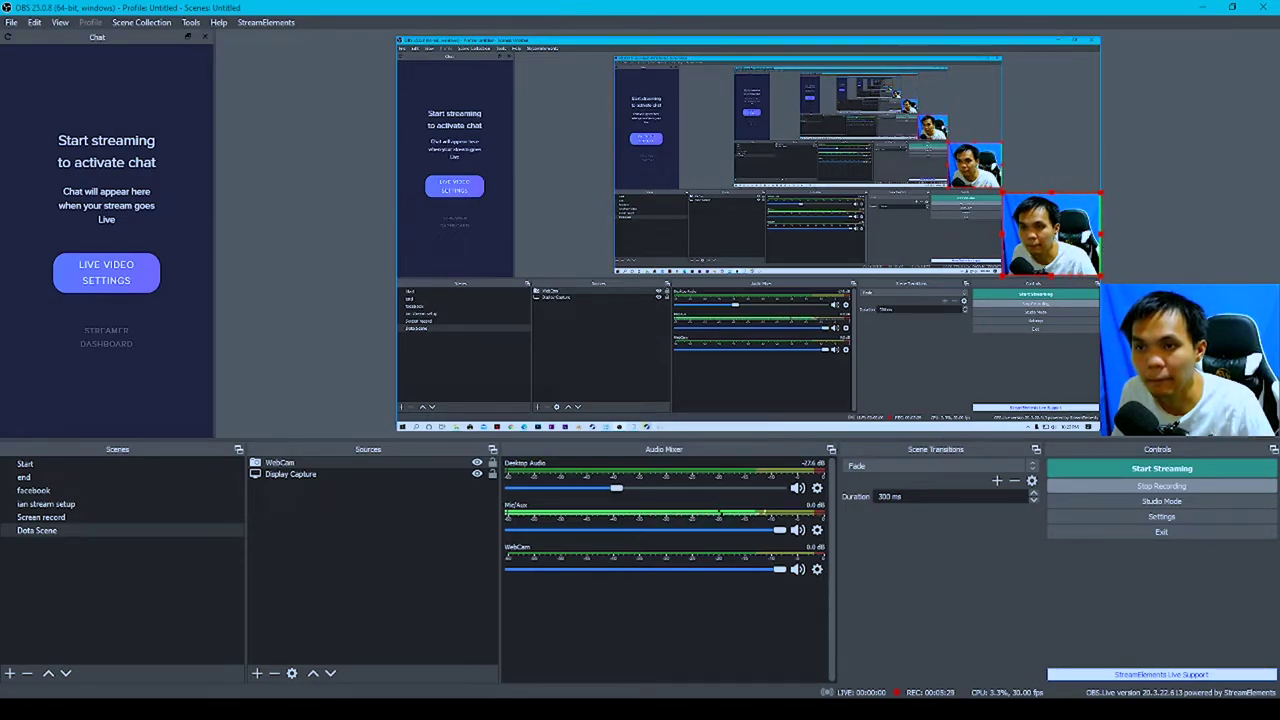
left_click(1042, 171)
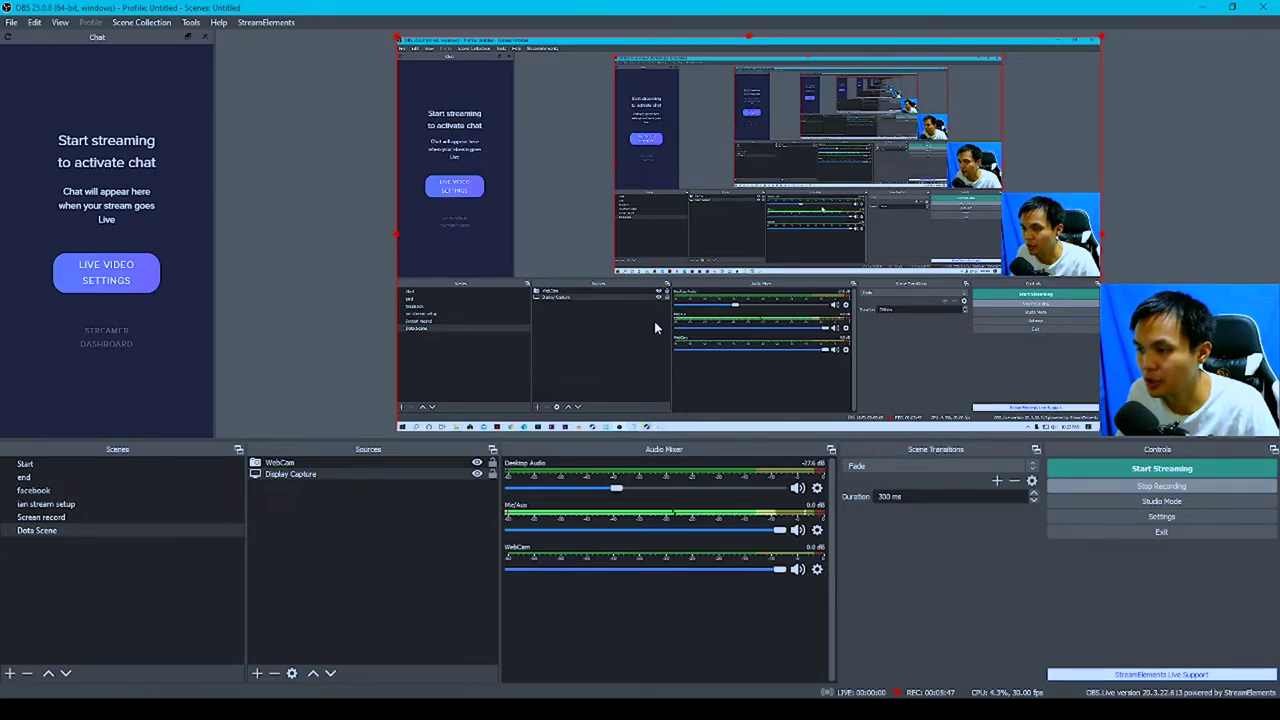
Add a Chroma Key effect filter to the WebCam source and set its key color type to Blue.
right_click(306, 464)
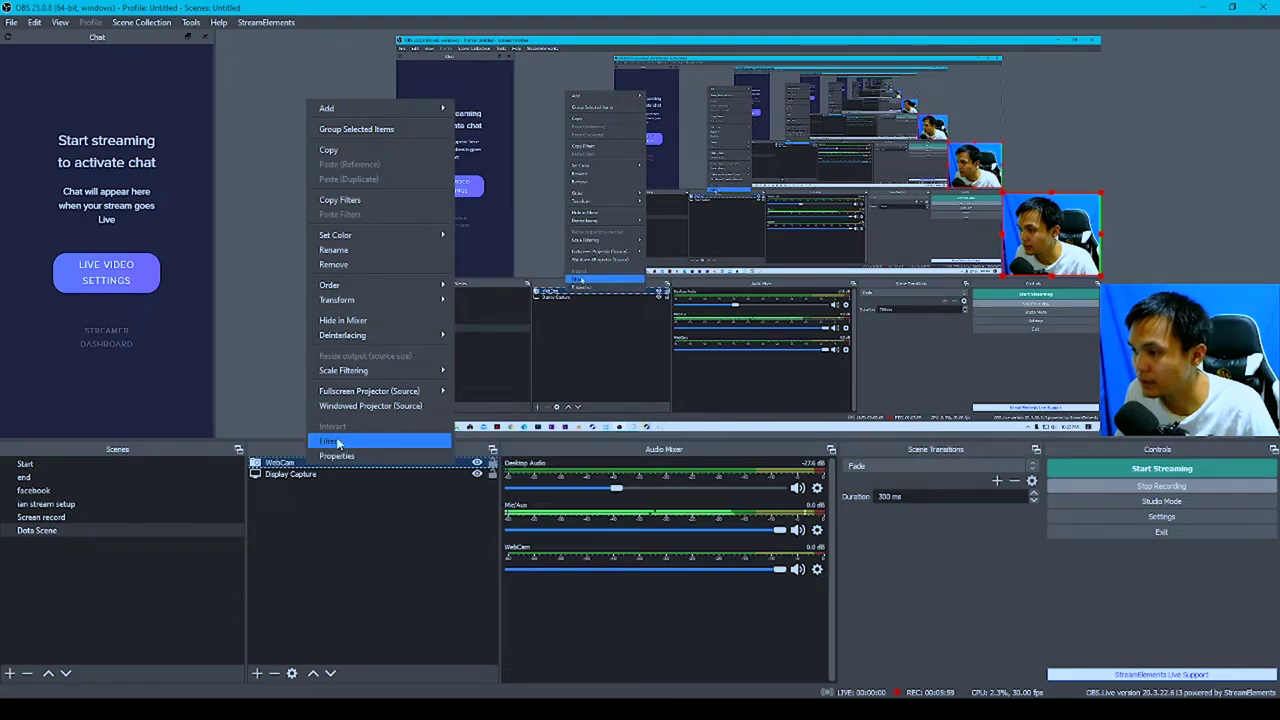
left_click(343, 442)
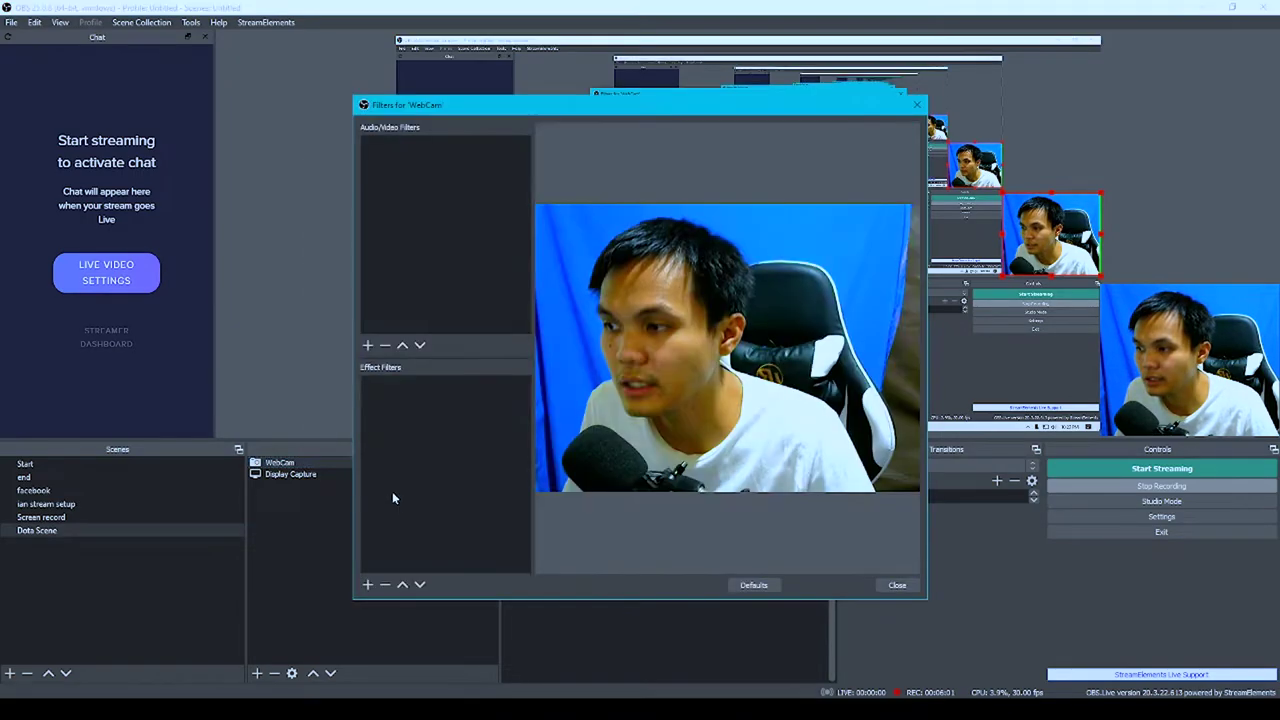
left_click(368, 586)
left_click(400, 416)
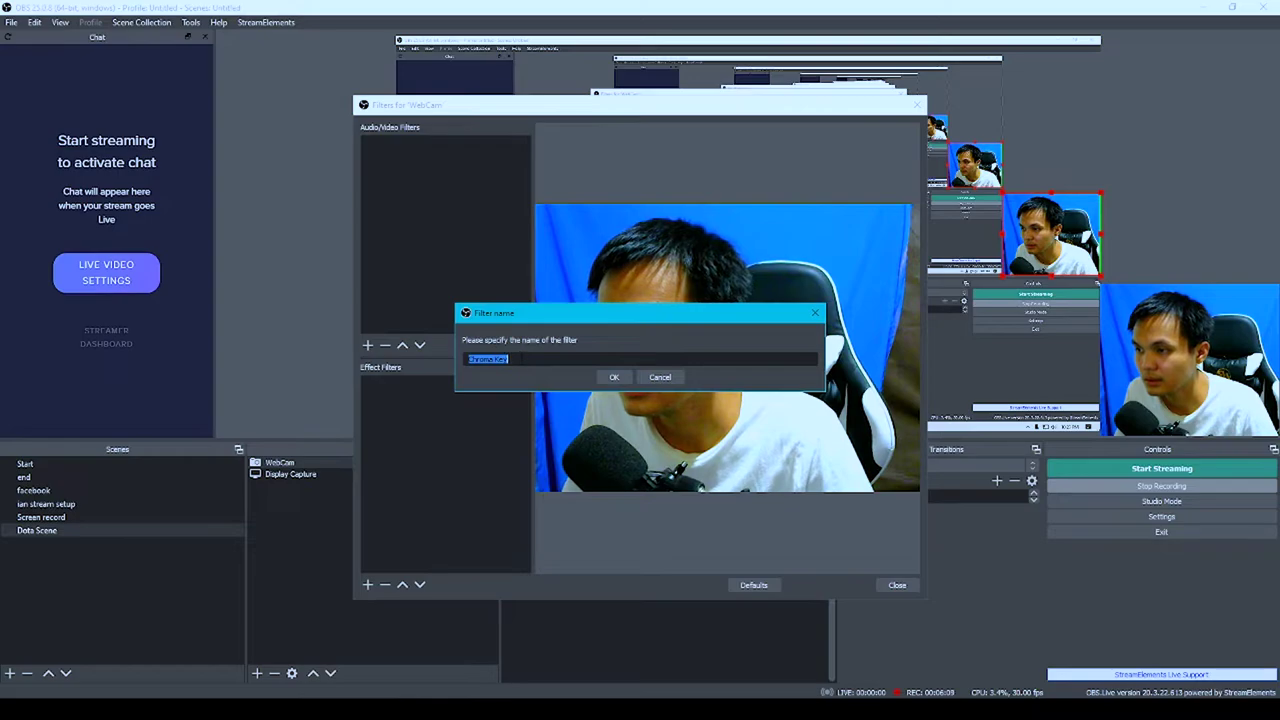
left_click(610, 377)
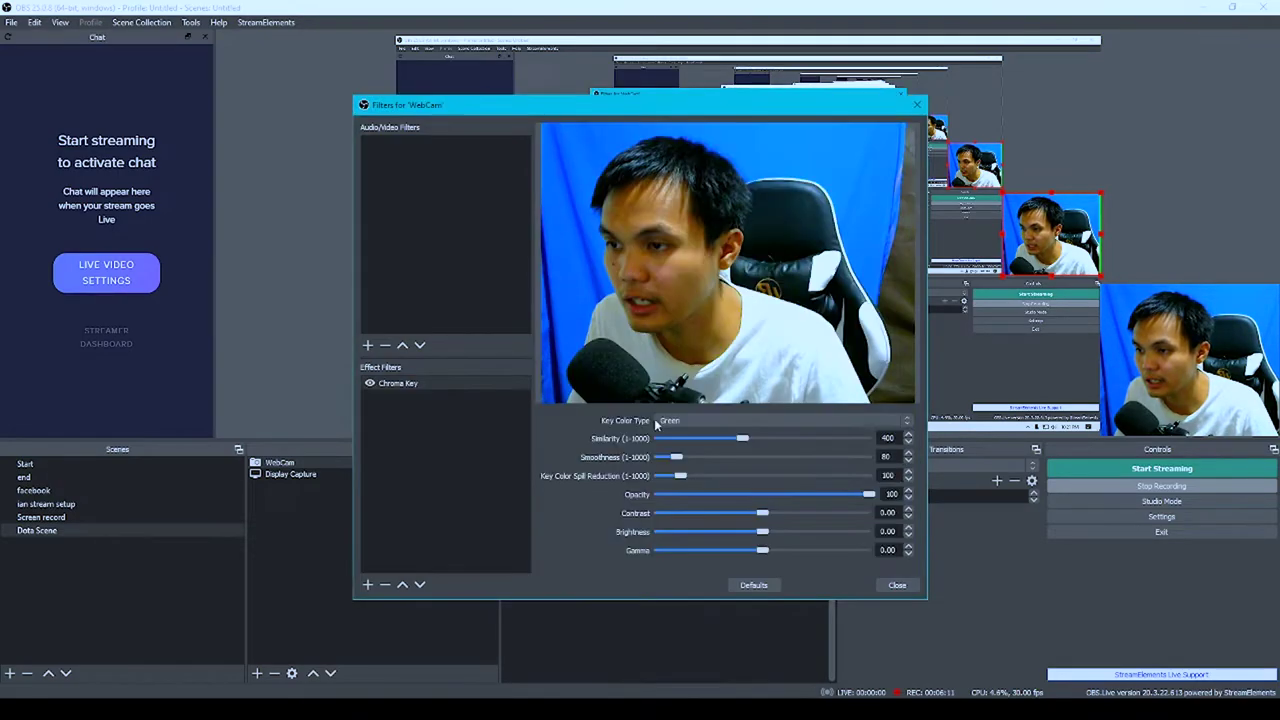
left_click(726, 420)
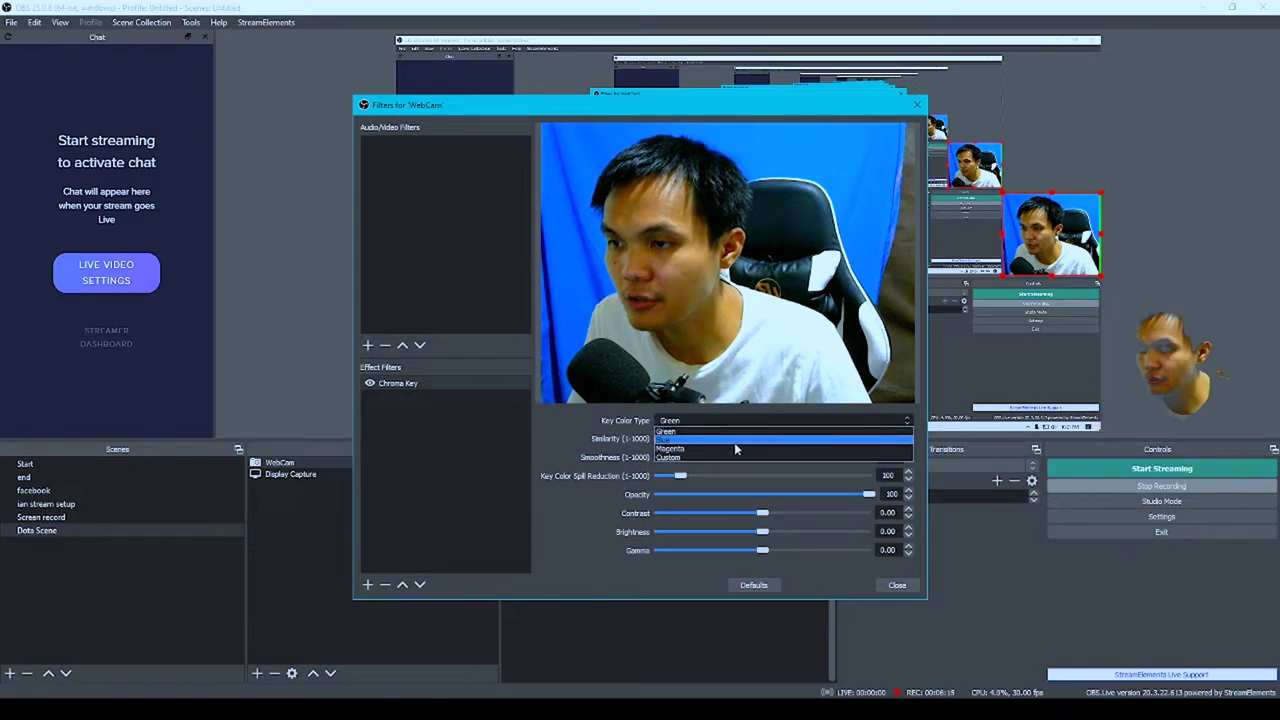
left_click(732, 440)
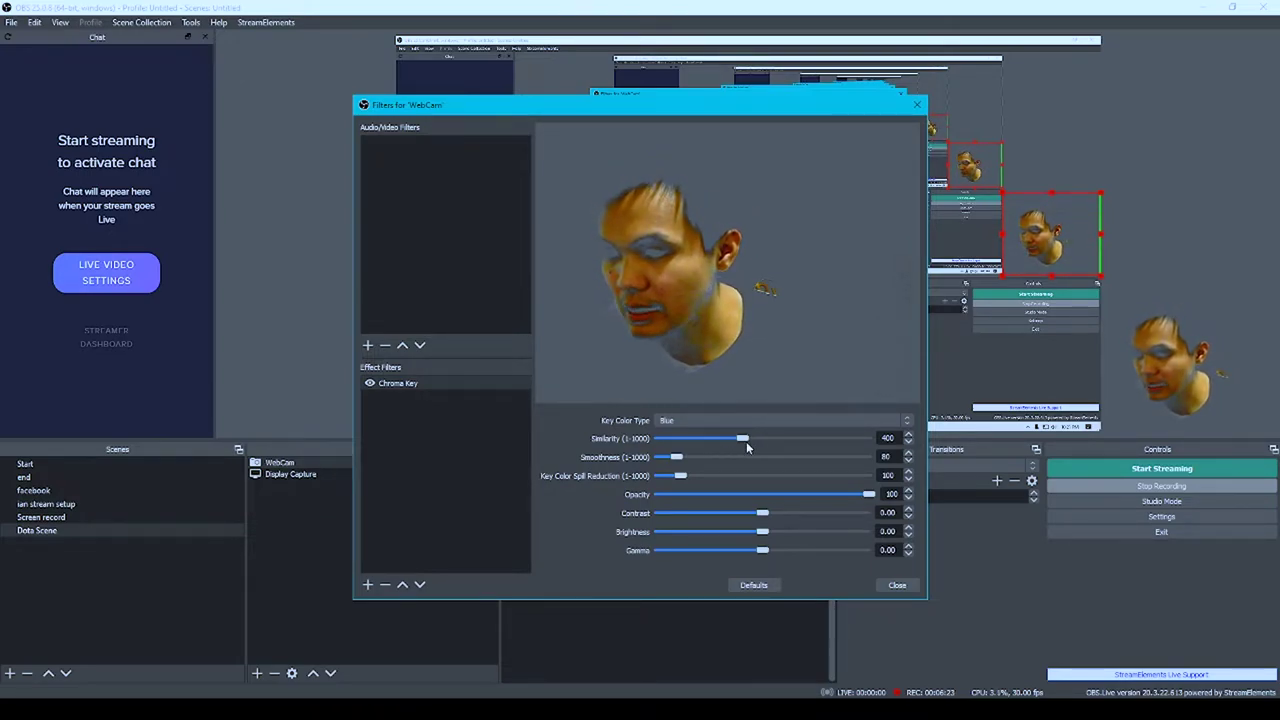
Set the chroma key similarity to 190 and the smoothness to 76.
left_click_drag(743, 441, 702, 434)
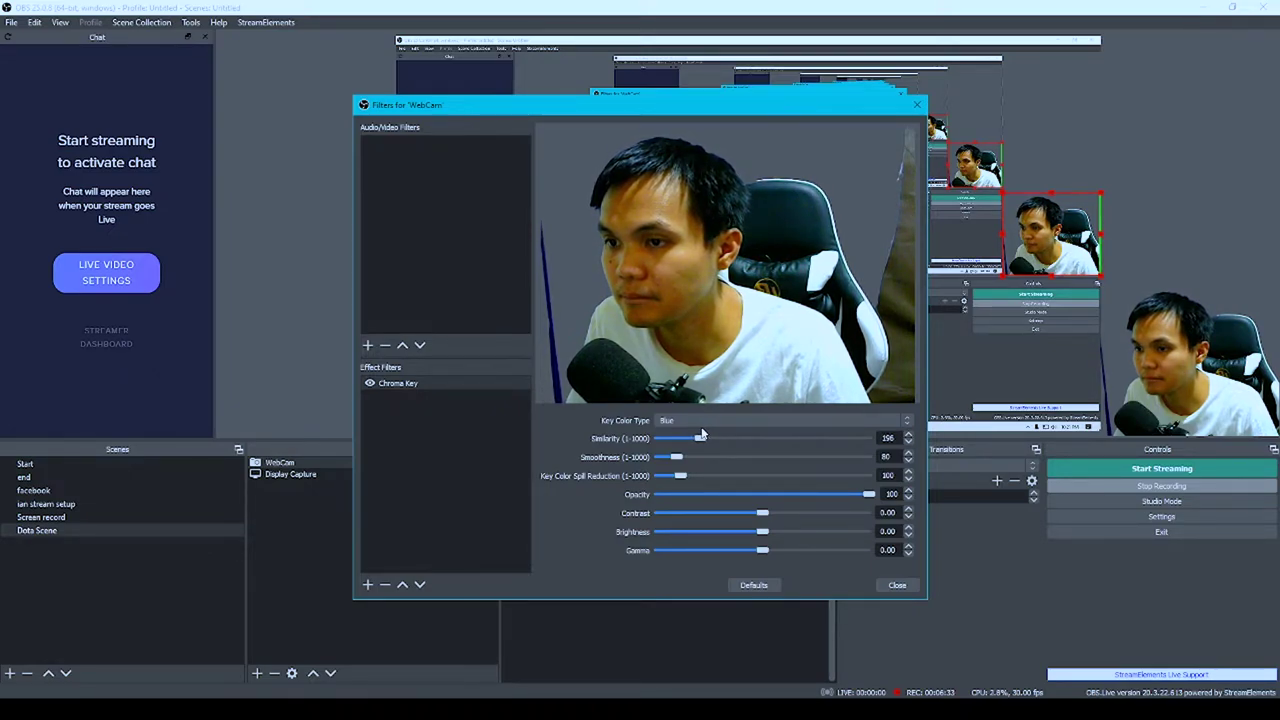
left_click_drag(699, 435, 700, 435)
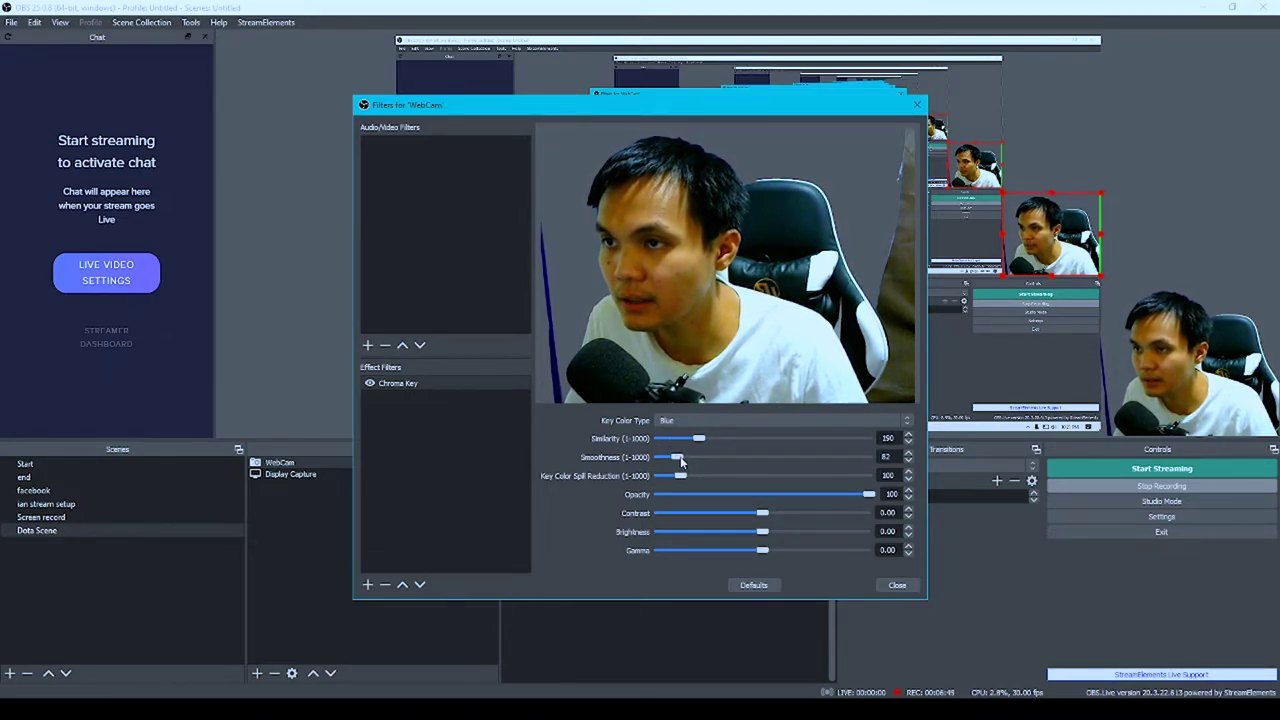
mouse_move(679, 460)
left_mouse_down()
mouse_move(699, 461)
mouse_move(679, 456)
left_mouse_up()
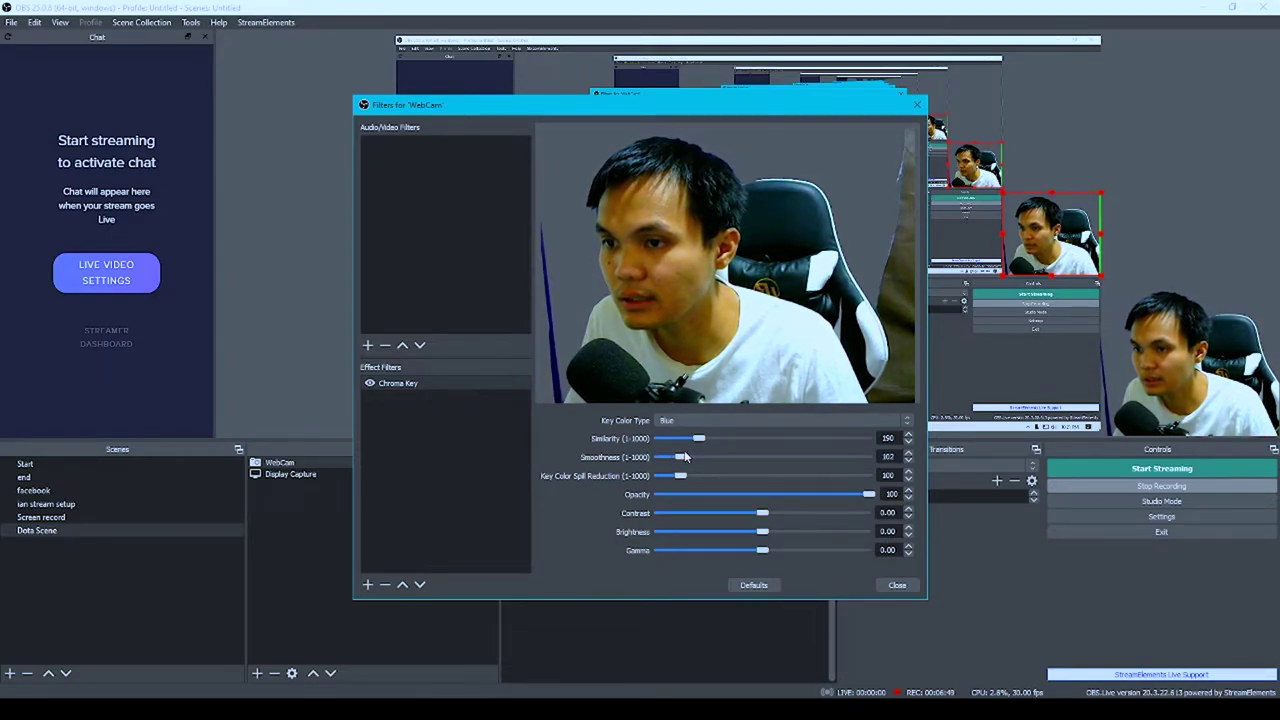
Set the chroma key's key color spill reduction to 447.
left_click_drag(683, 479, 686, 480)
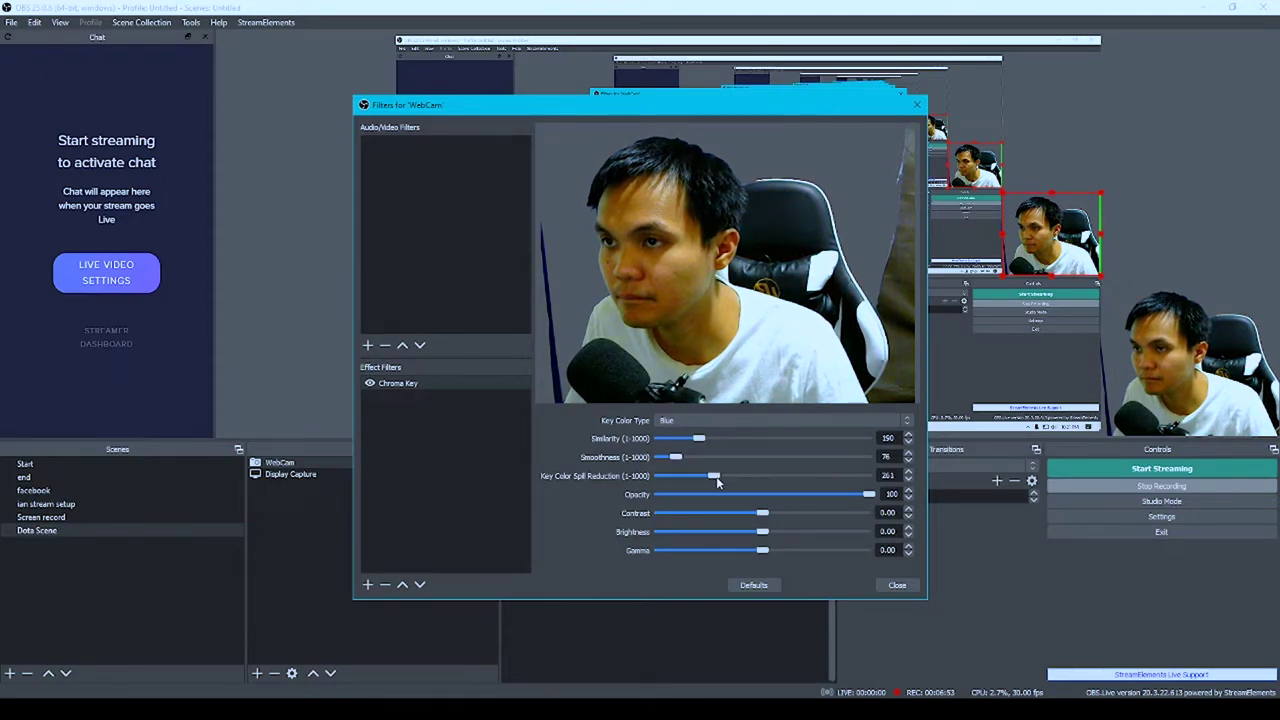
left_click_drag(752, 480, 737, 481)
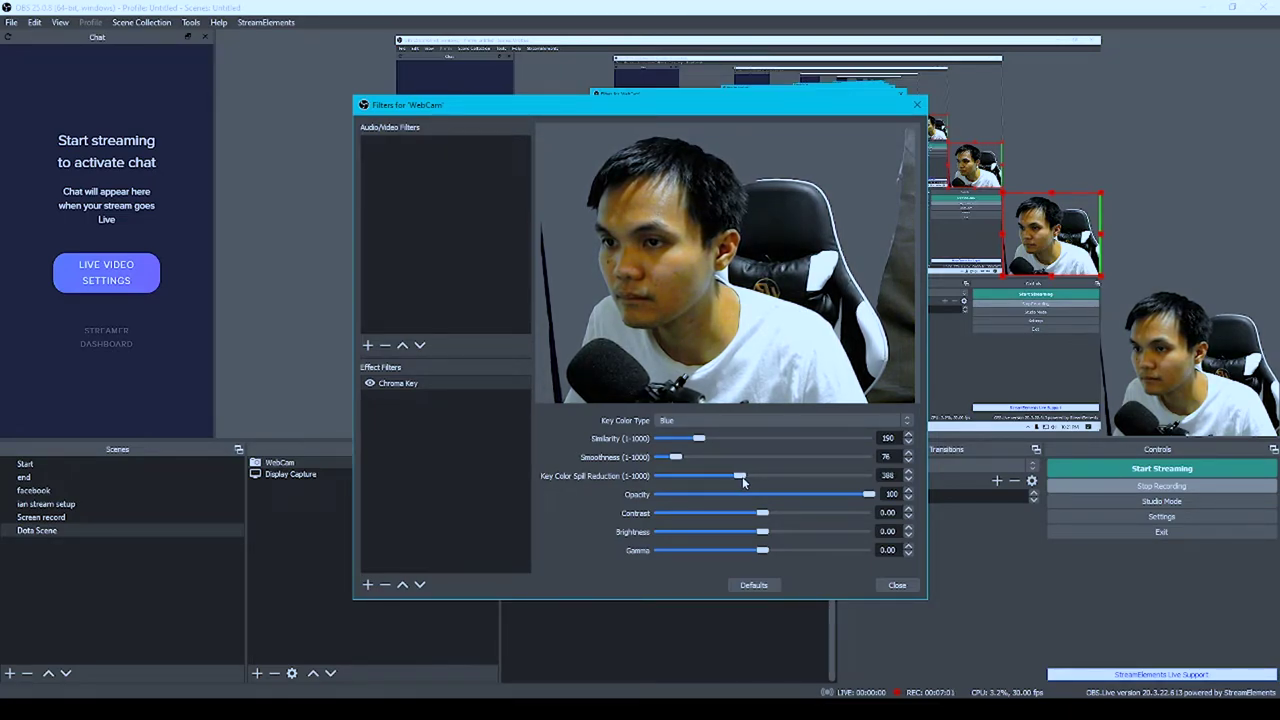
left_click_drag(747, 485, 756, 487)
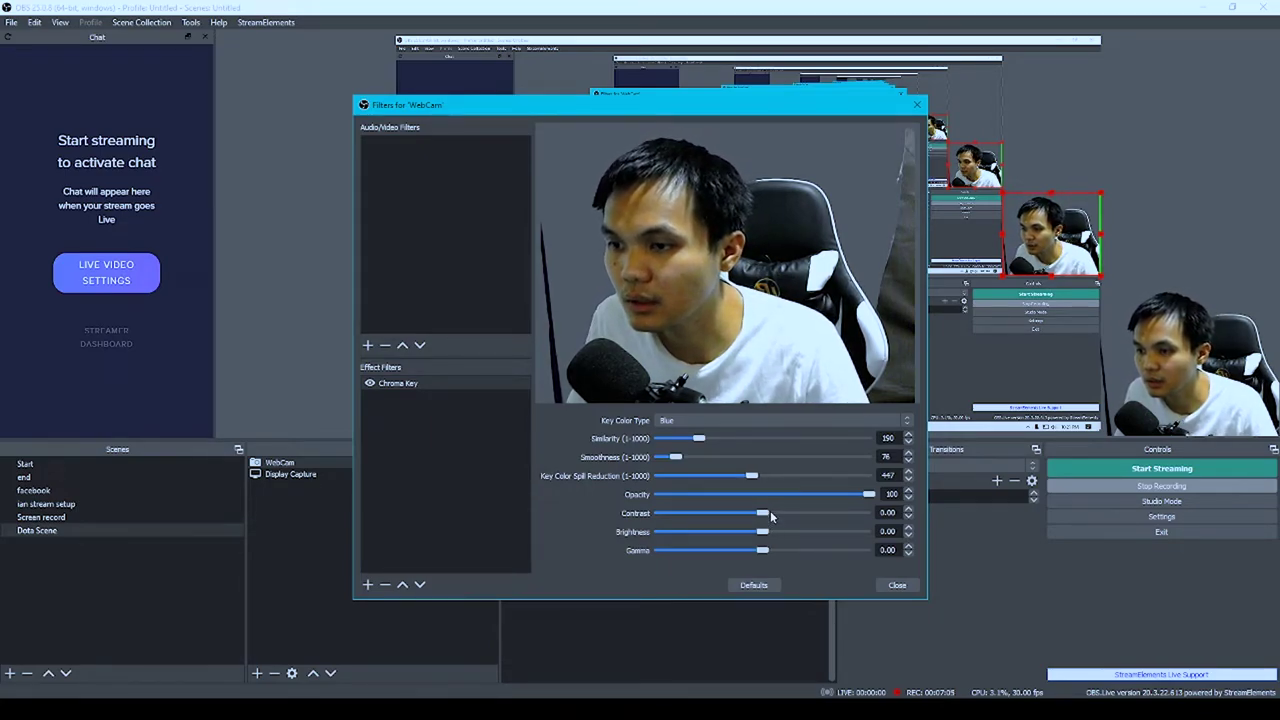
Set the chroma key contrast to 0.25 and brightness to 0.04, and close the WebCam filters.
left_click_drag(763, 513, 797, 531)
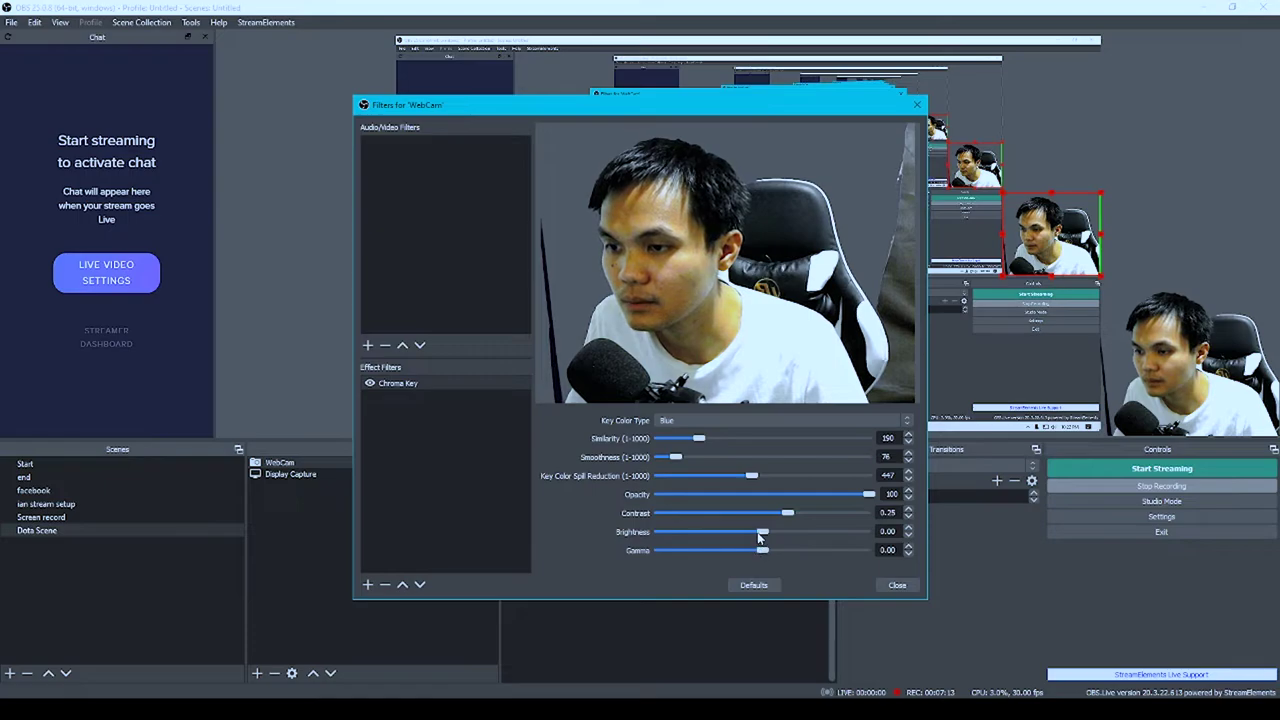
left_click_drag(763, 538, 769, 538)
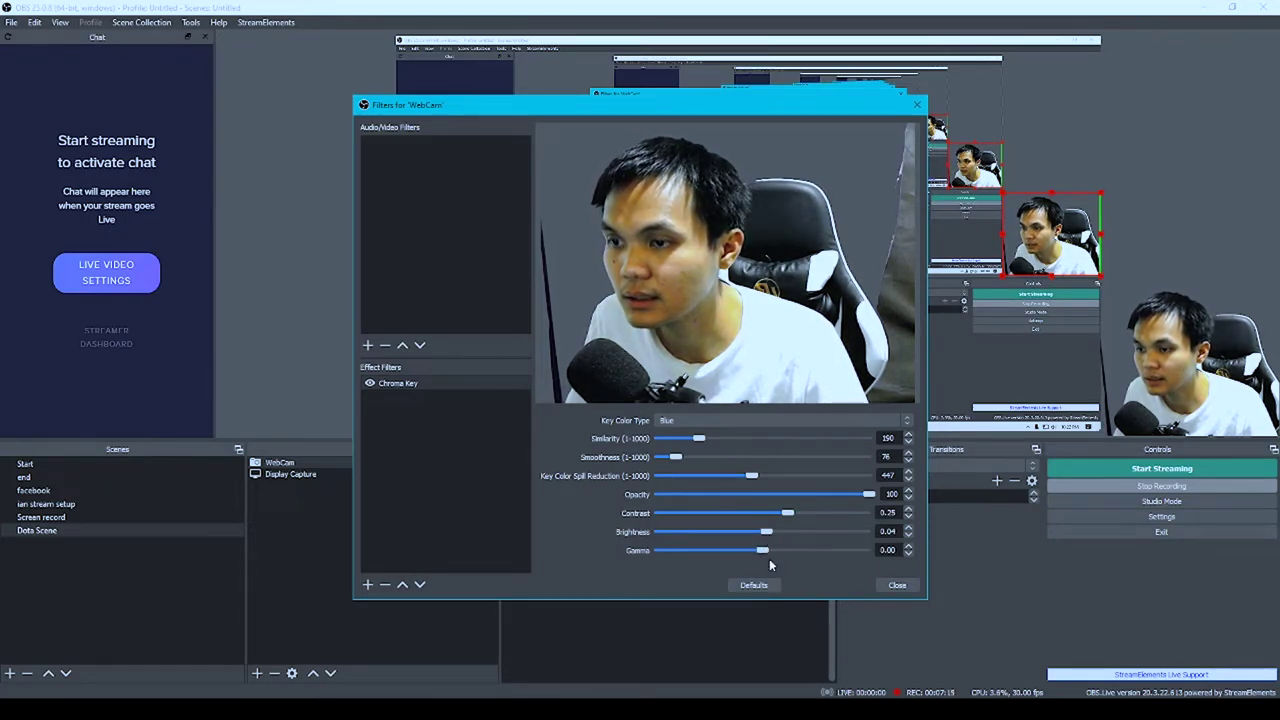
left_click(898, 586)
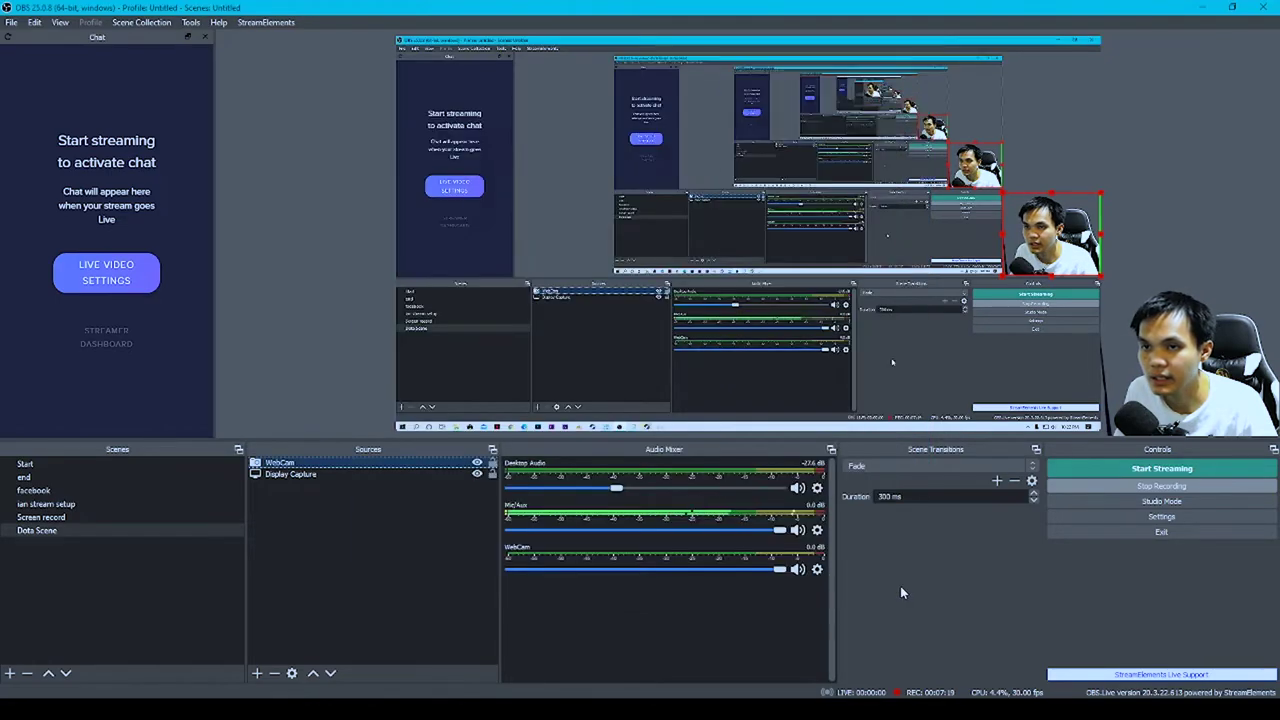
Crop a little more off the left side of the keyed webcam source in the preview canvas.
left_click(1000, 239)
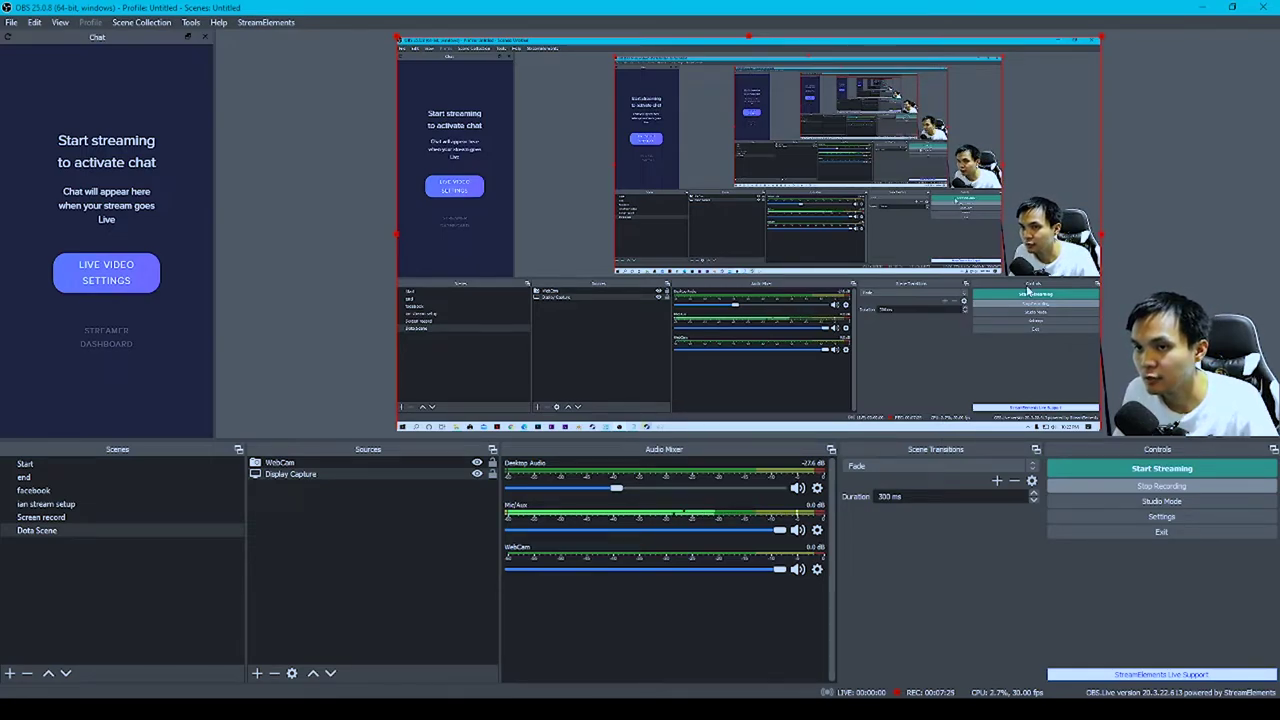
left_click(1045, 240)
left_click_drag(1002, 237, 1006, 235)
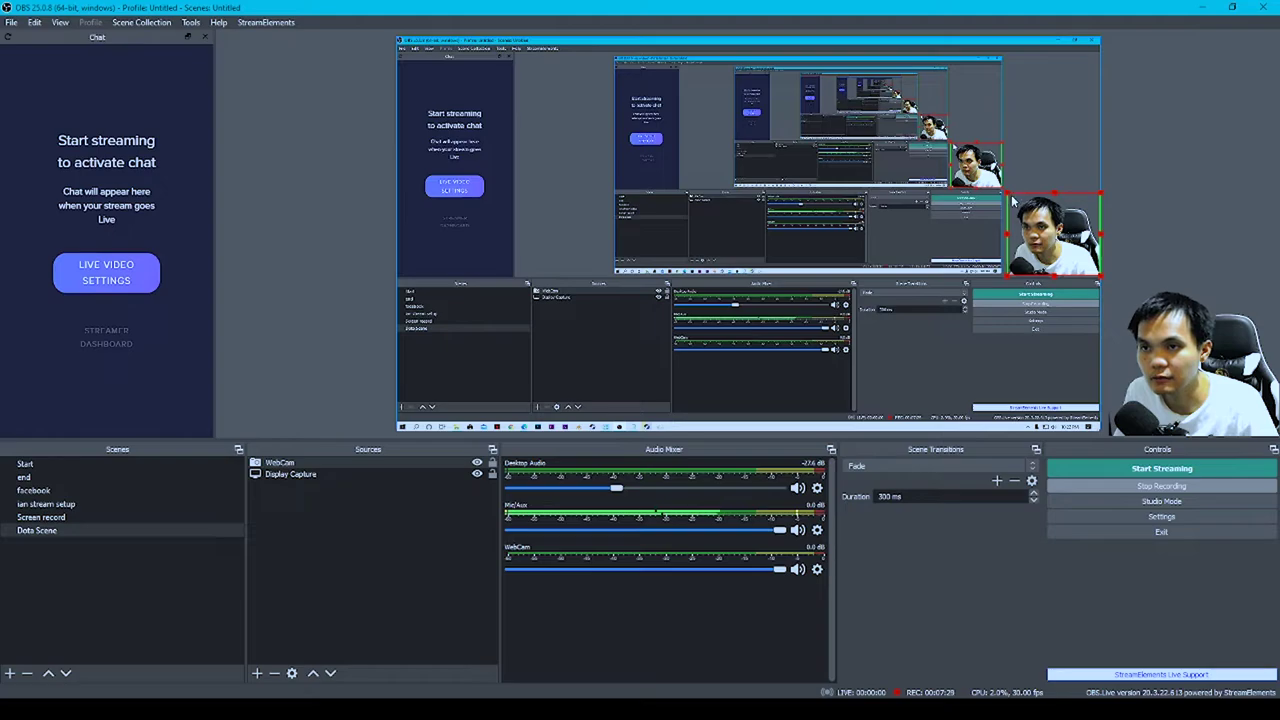
Resize the webcam overlay slightly larger than before and place it against the canvas's right edge at mid-height.
left_click_drag(1006, 191, 1000, 340)
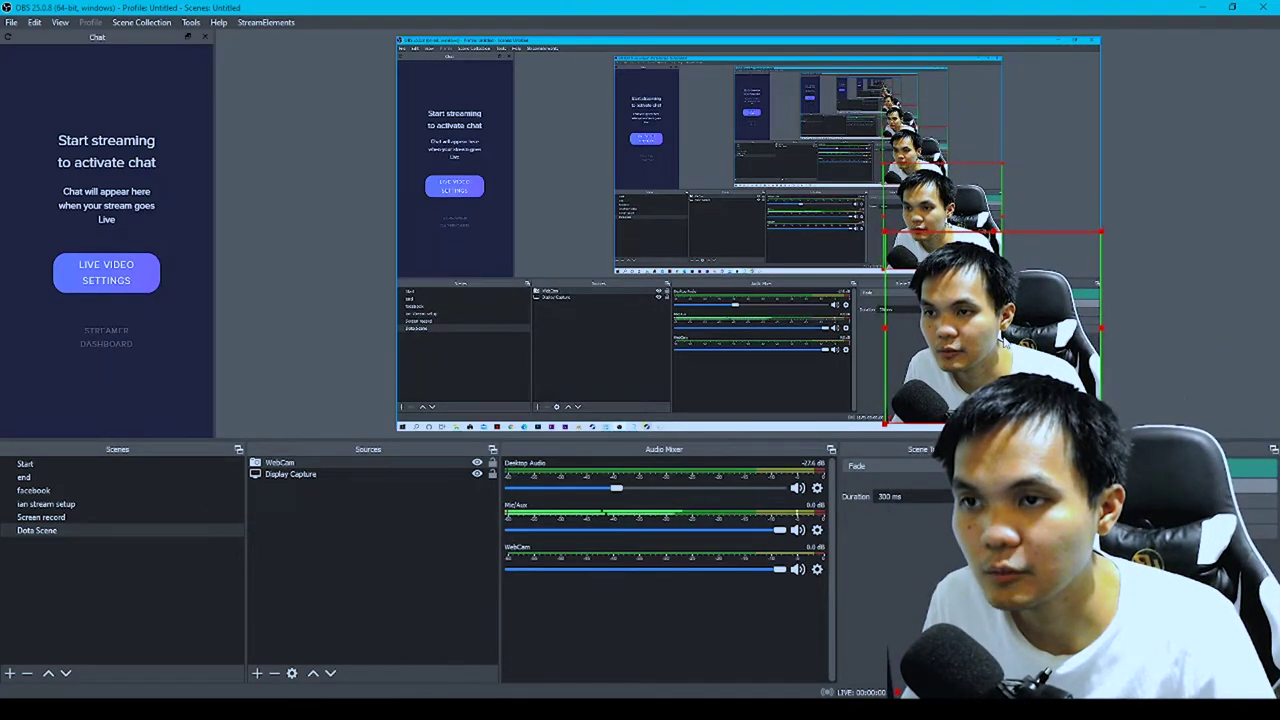
left_click(1088, 340)
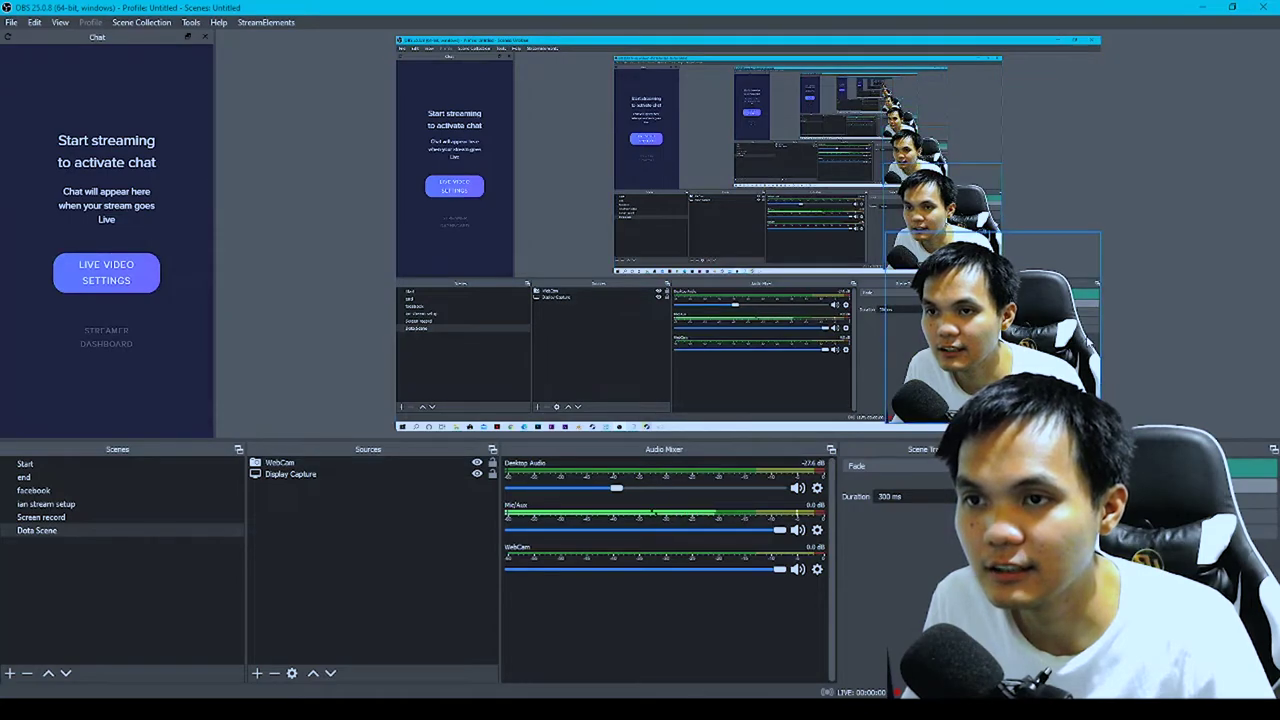
left_click(889, 234)
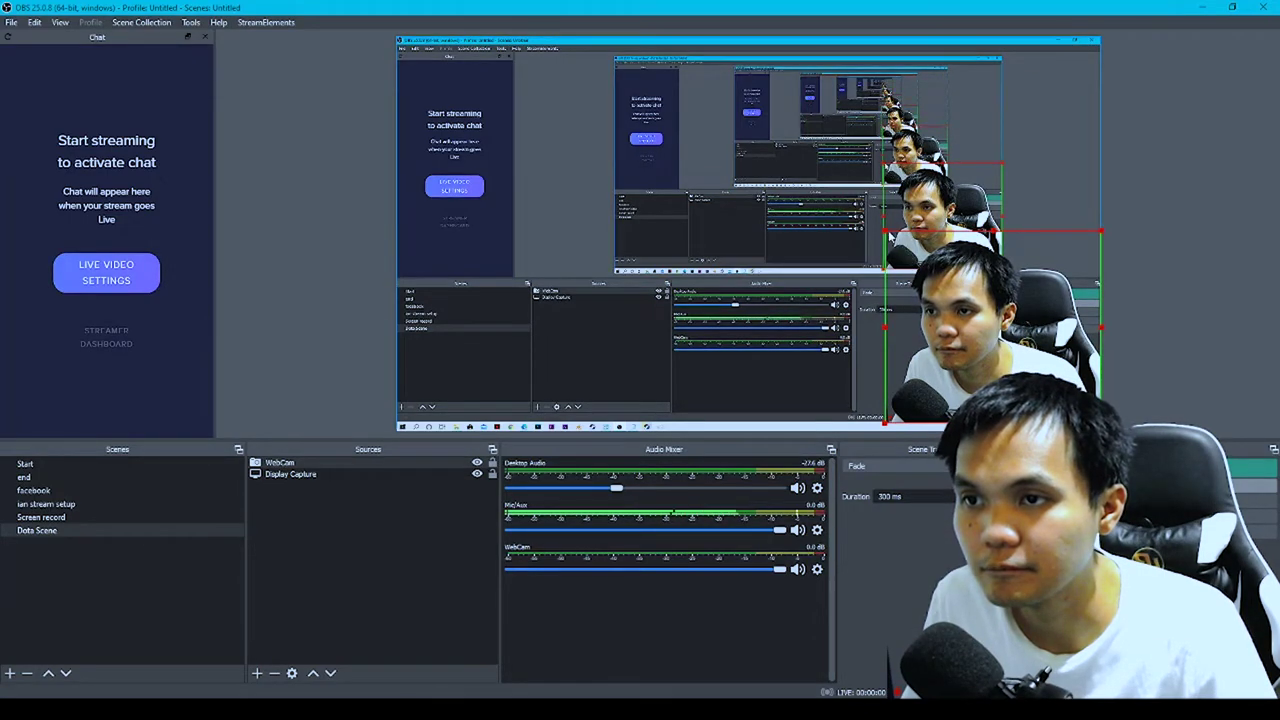
left_click_drag(889, 234, 975, 312)
left_click_drag(1045, 367, 1056, 228)
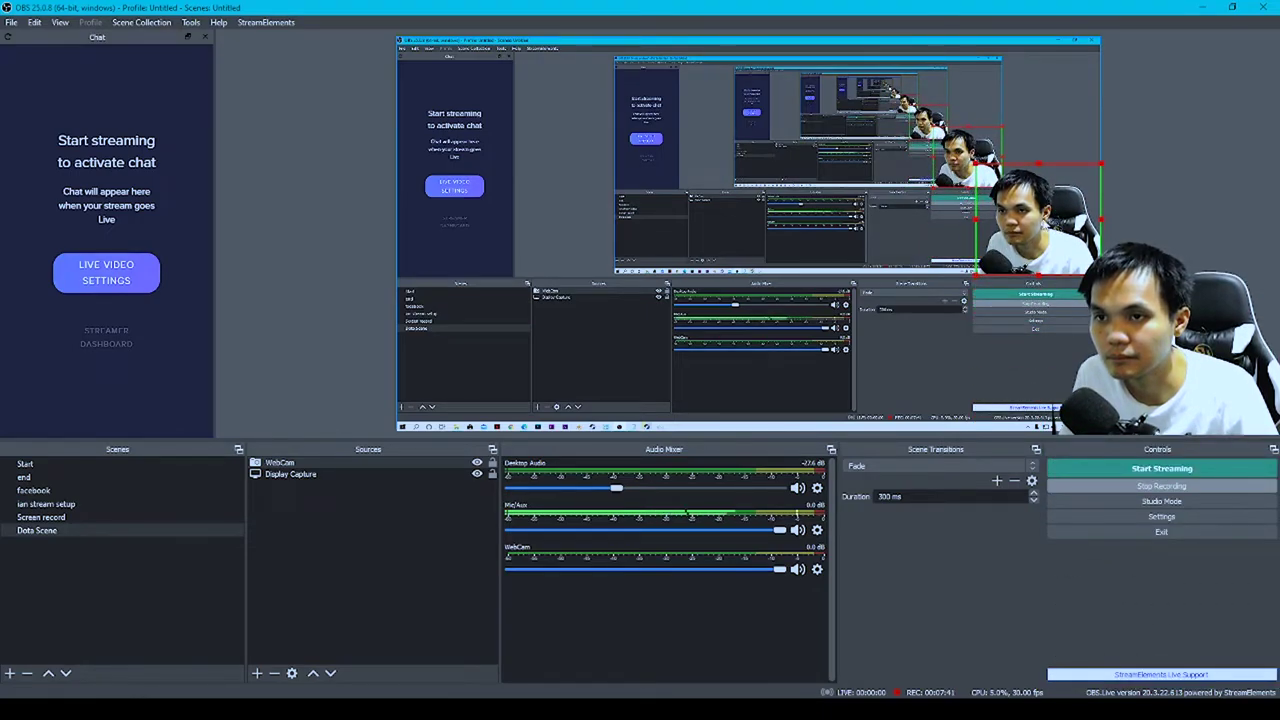
left_click(365, 508)
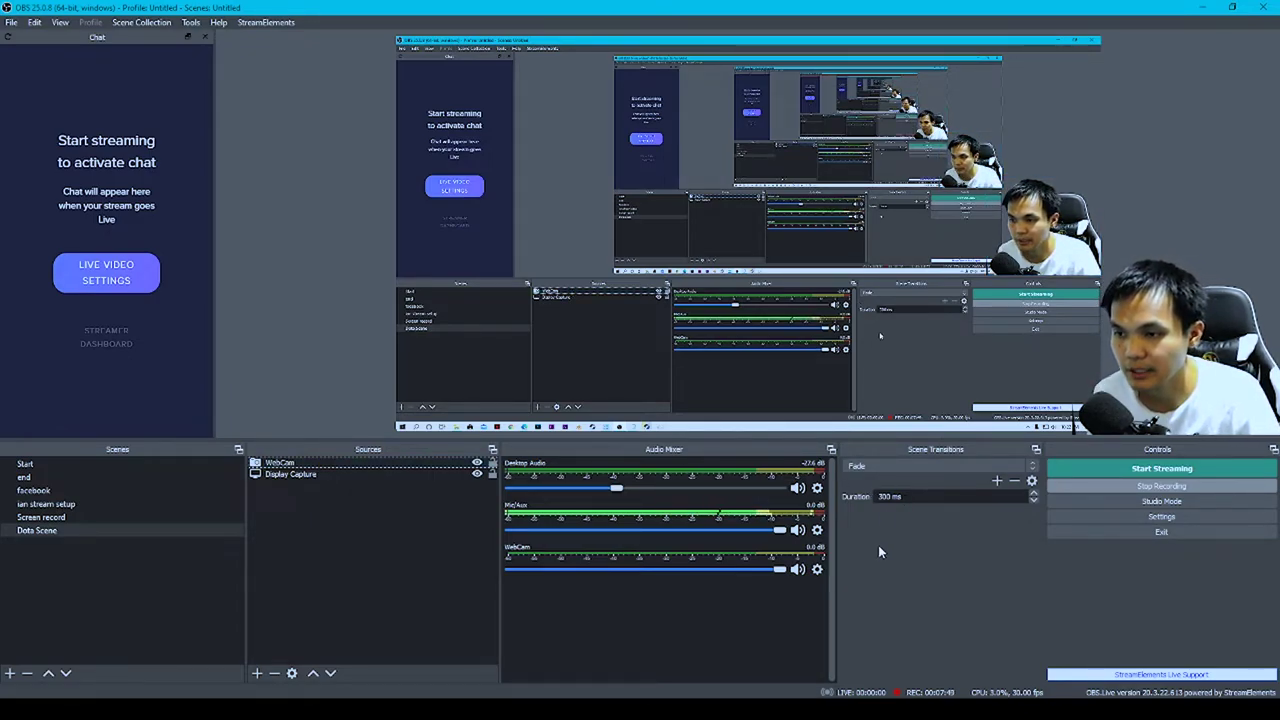
In the audio settings, set Desktop Audio to Realtek HD Audio 2nd output (Realtek(R) Audio).
left_click(1091, 517)
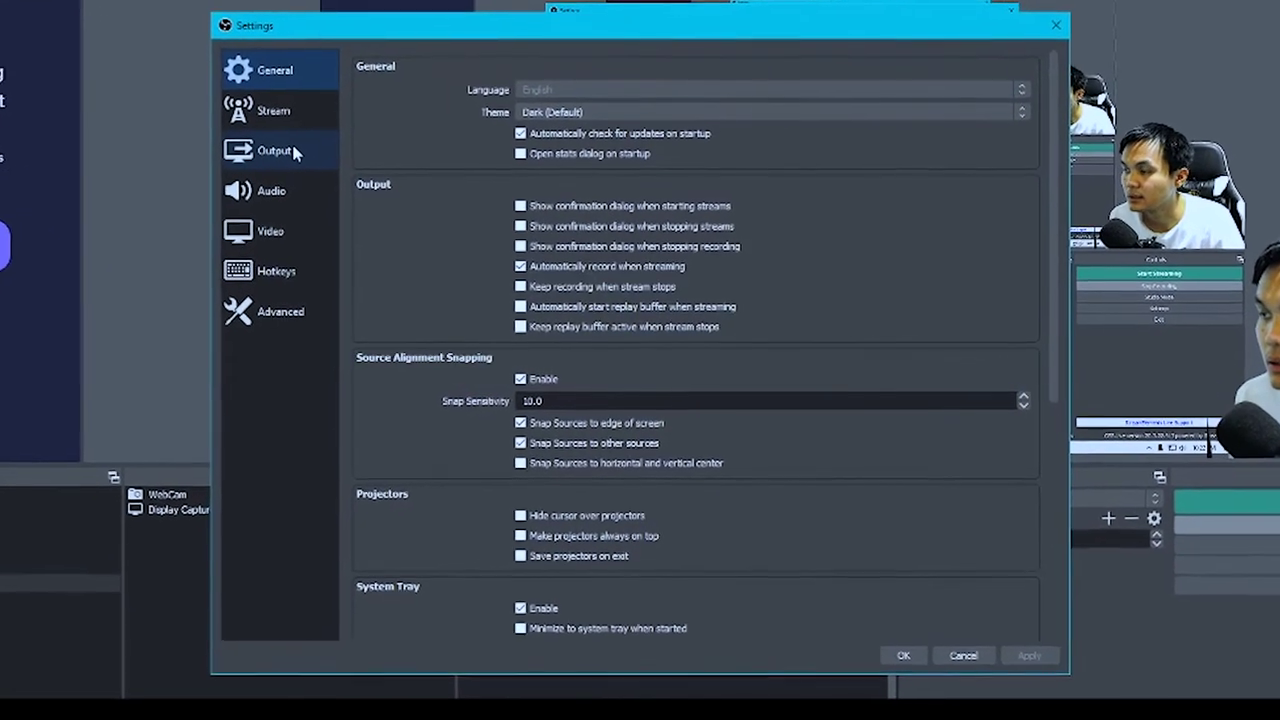
left_click(267, 190)
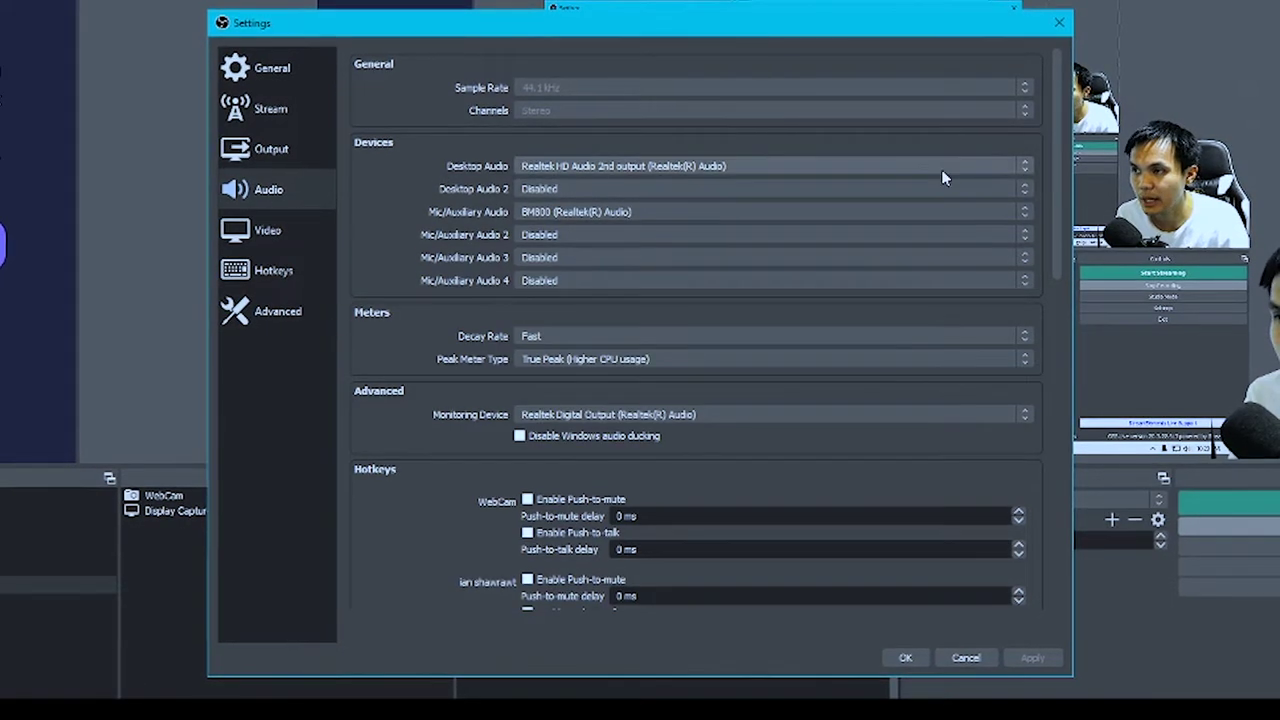
left_click(1022, 177)
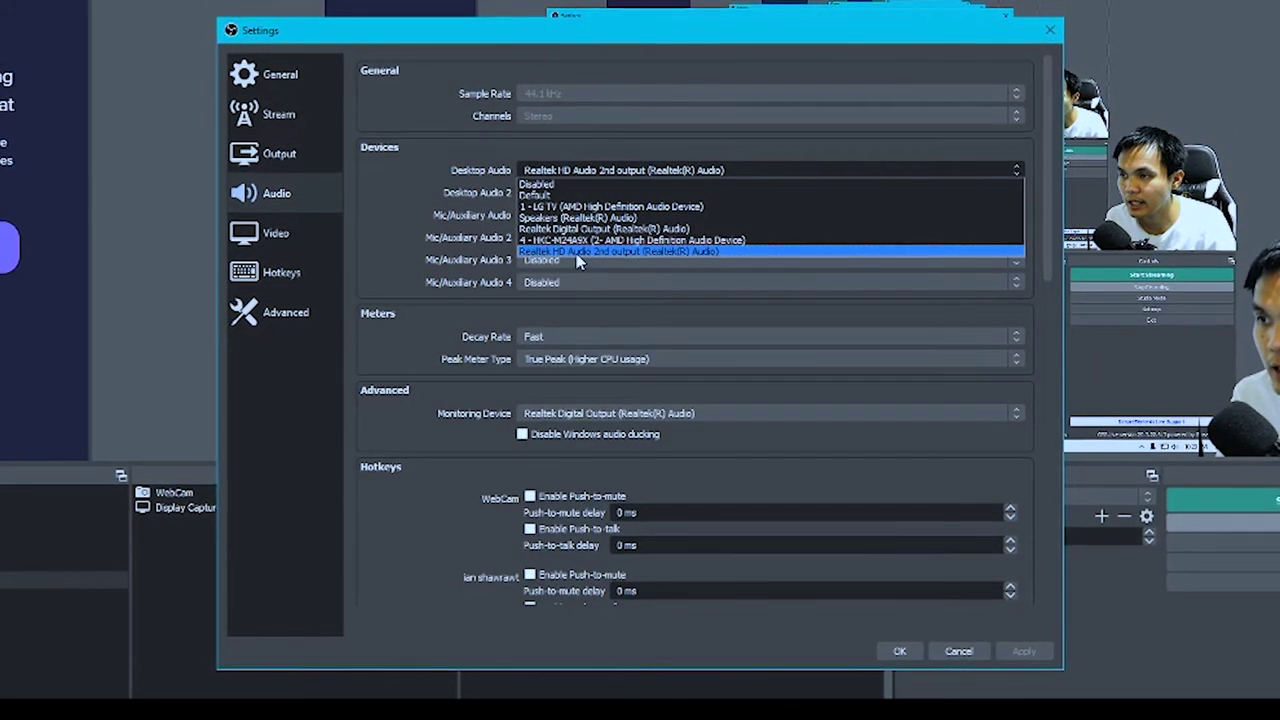
left_click(622, 250)
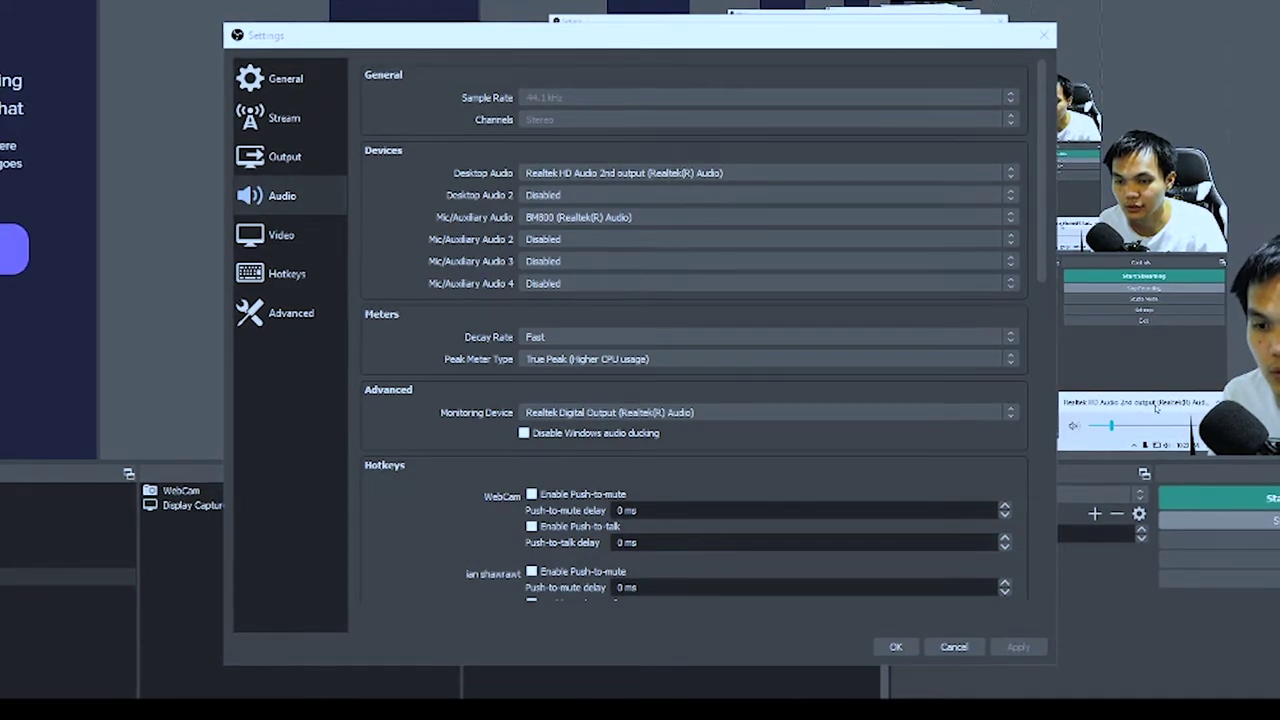
Set Mic/Auxiliary Audio to BM800 (Realtek(R) Audio) and the meter decay rate to Slow (Type II PPM).
left_click(566, 199)
left_click(578, 211)
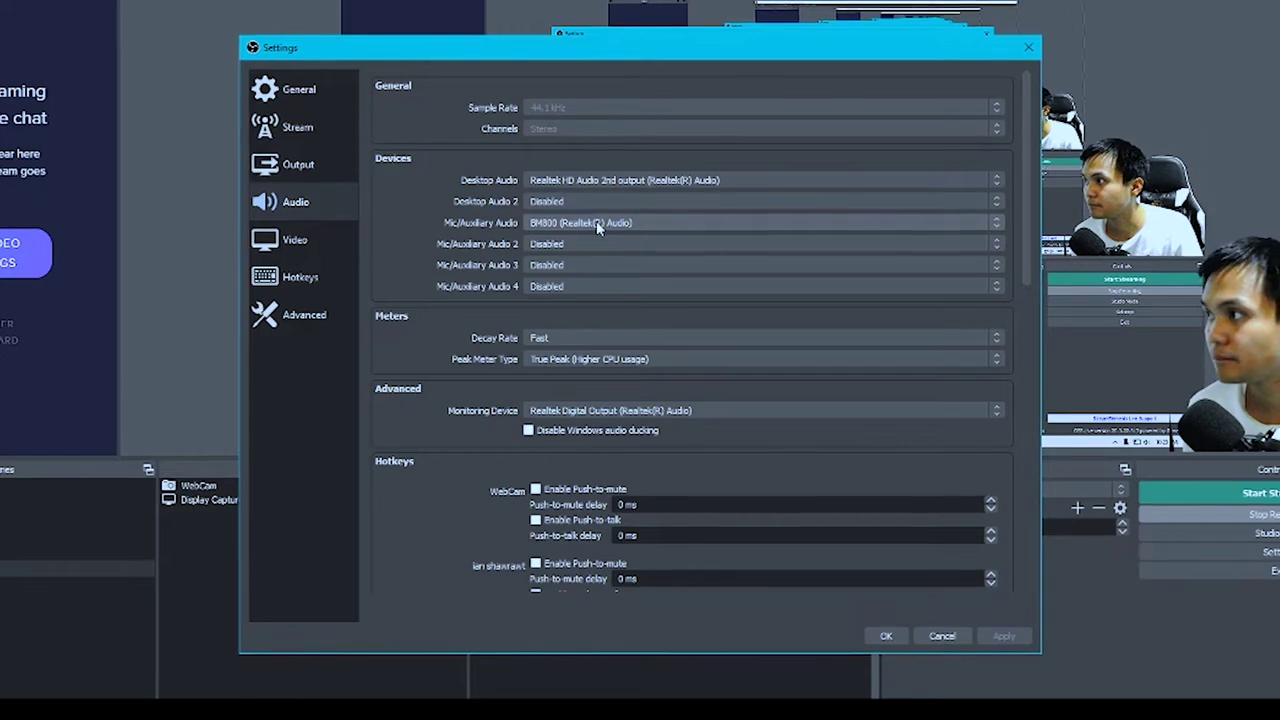
left_click(667, 229)
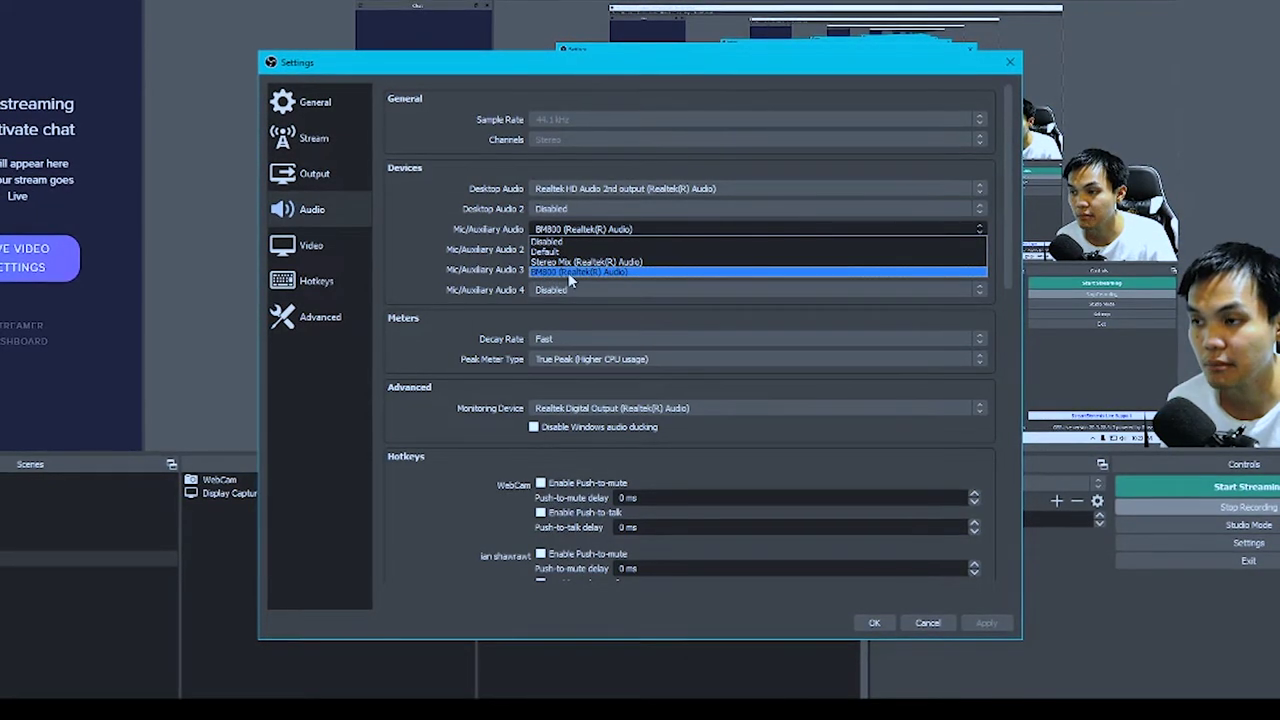
left_click(620, 270)
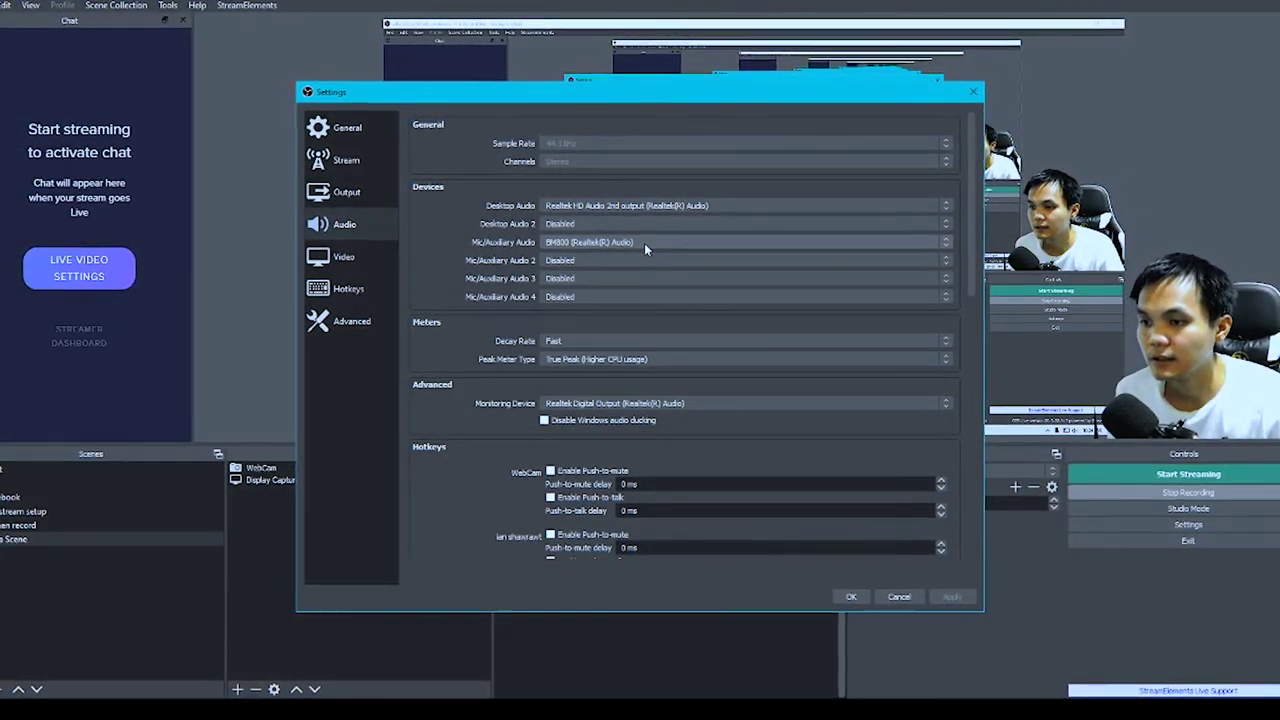
scroll(707, 340, "down", 2)
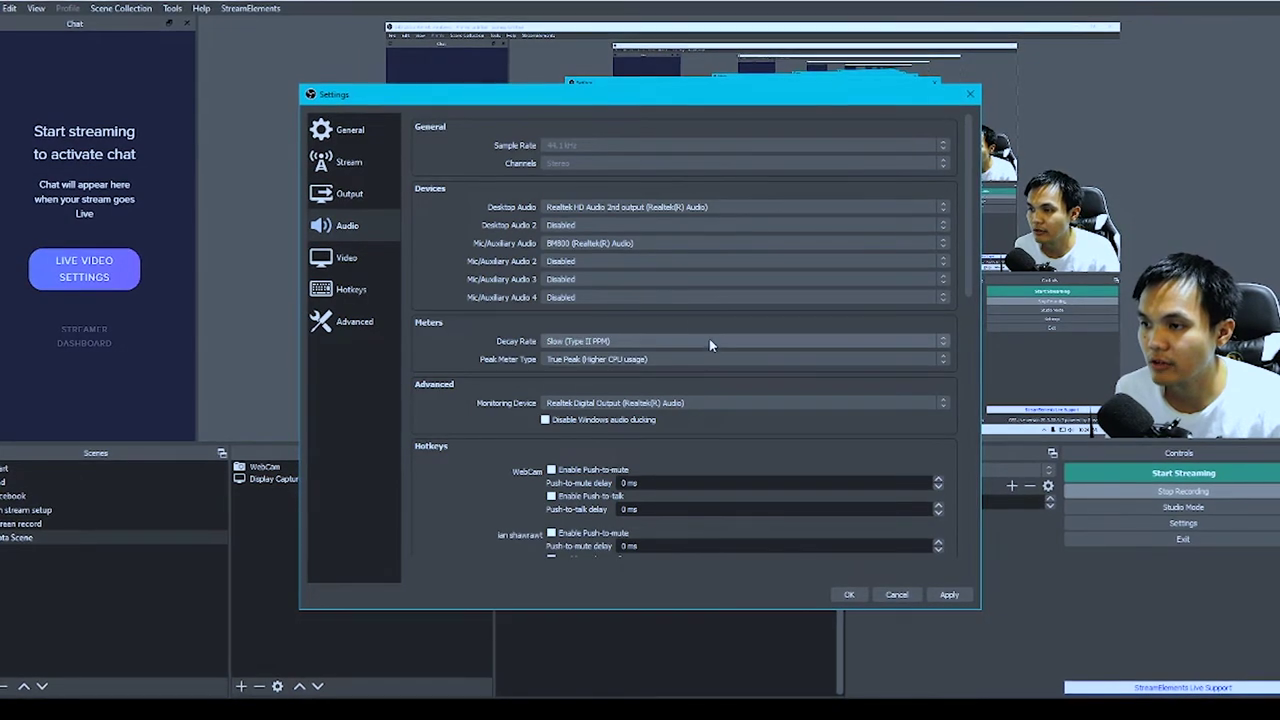
Set the audio meter decay rate to Fast, then apply and close the settings.
scroll(730, 340, "up", 2)
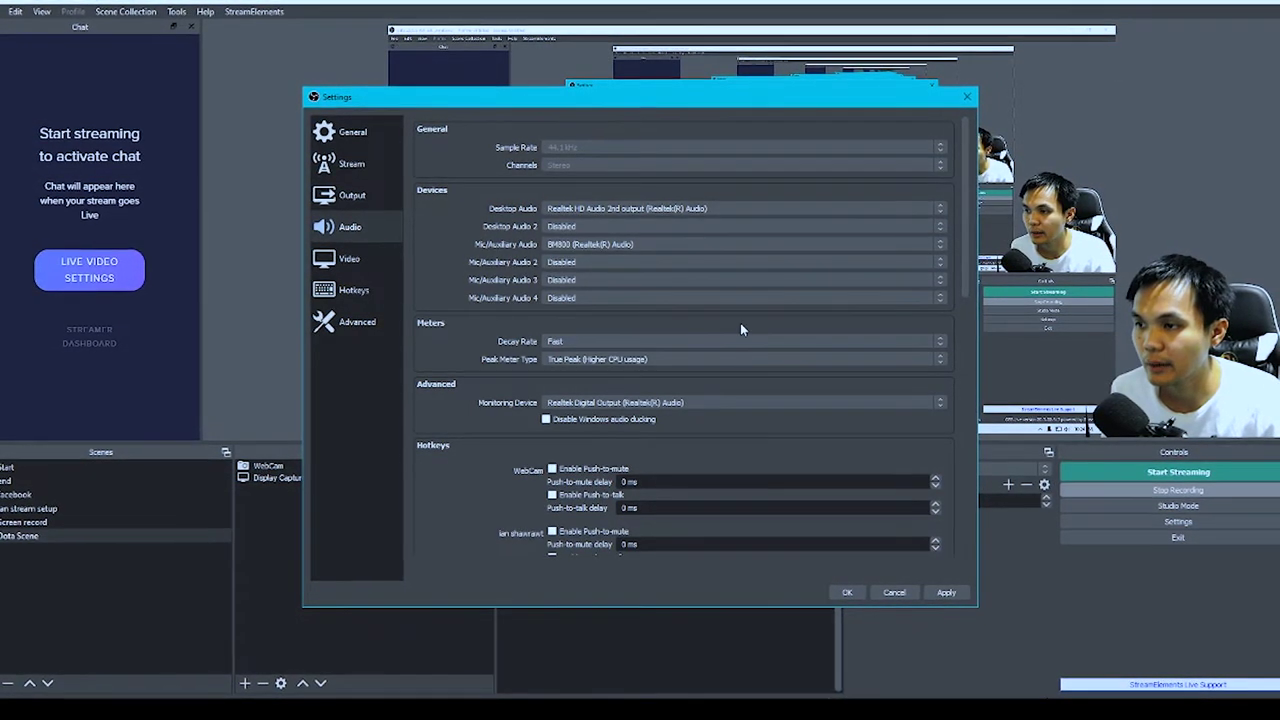
left_click_drag(966, 271, 940, 580)
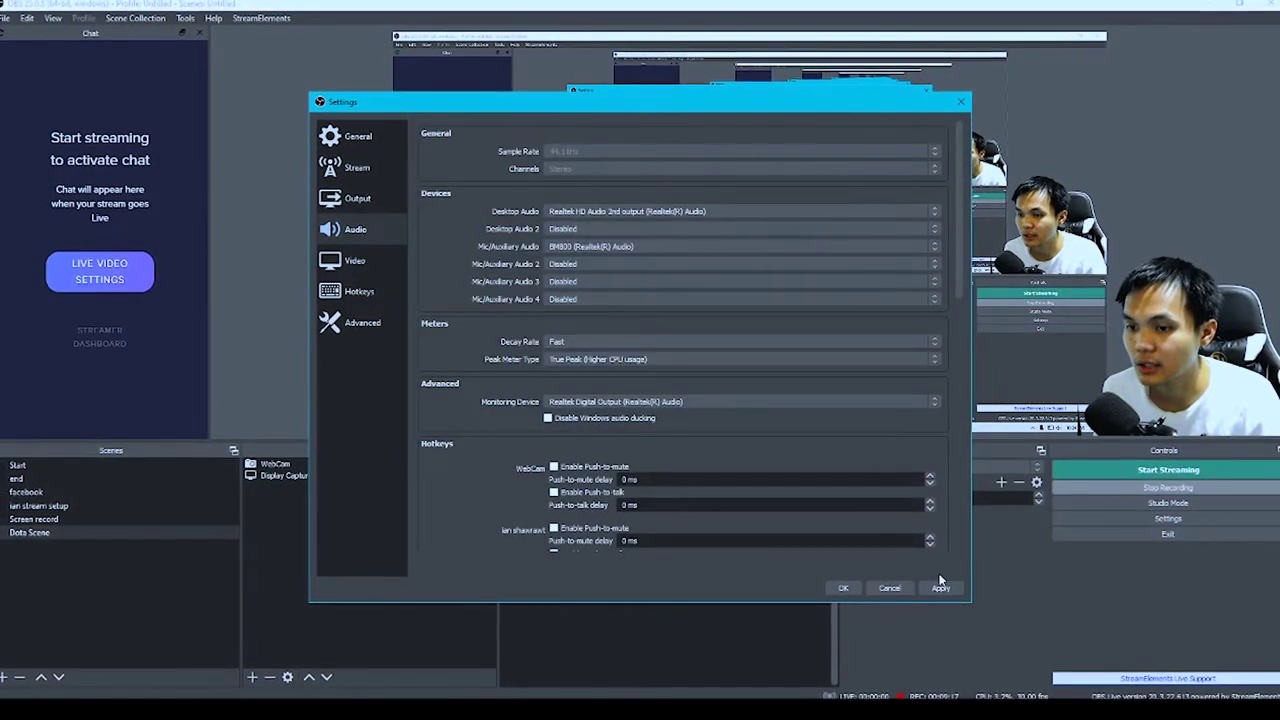
left_click(940, 587)
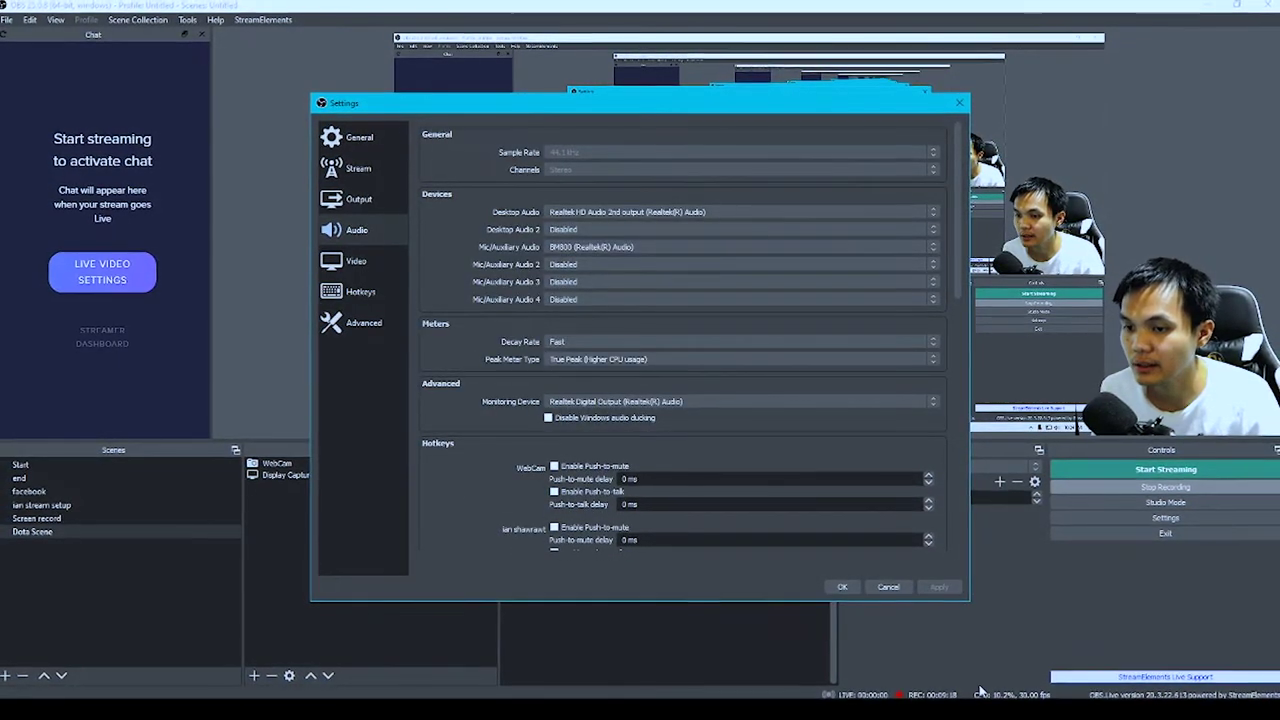
left_click(841, 586)
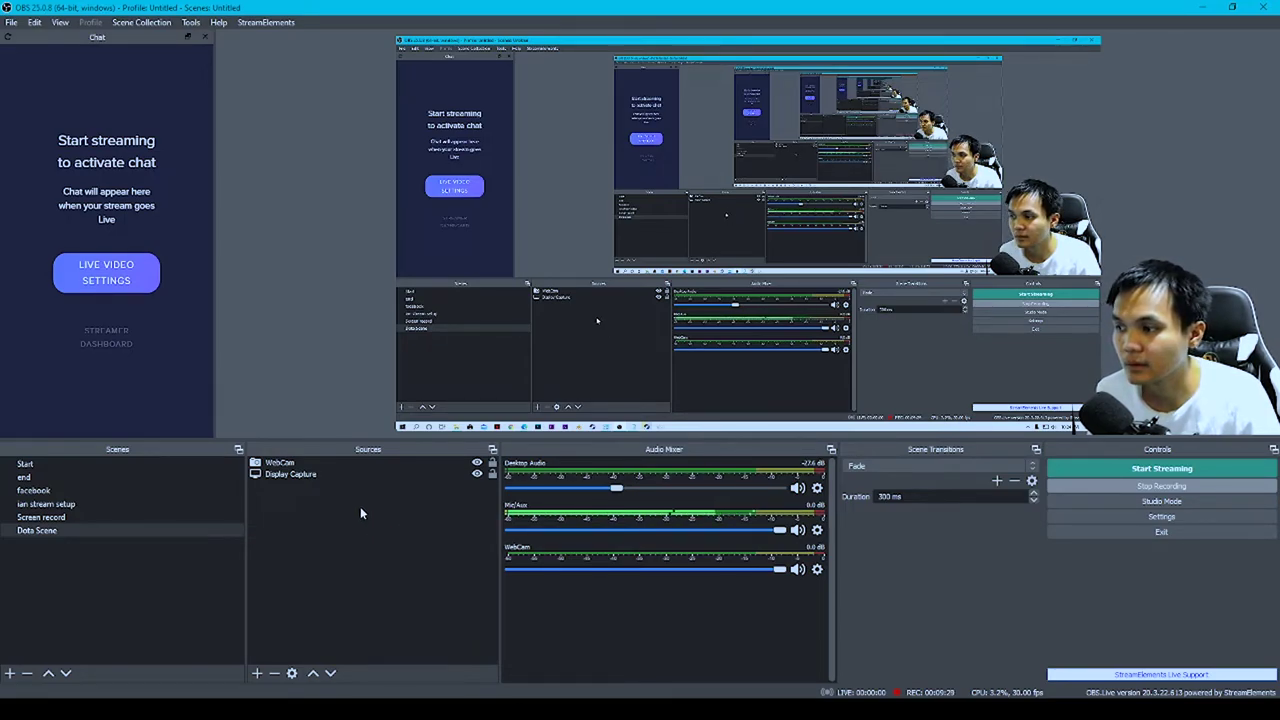
Add a new Window Capture source named Game Capture to the Dota Scene.
left_click(257, 673)
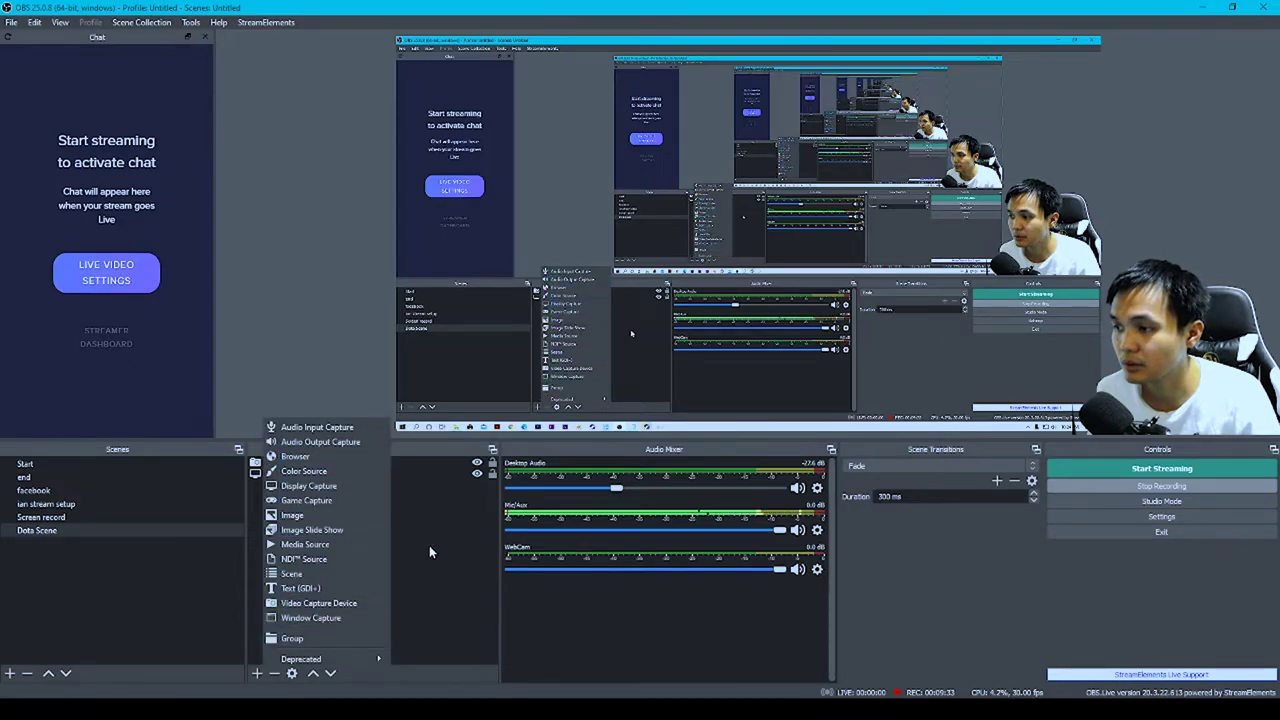
left_click(431, 633)
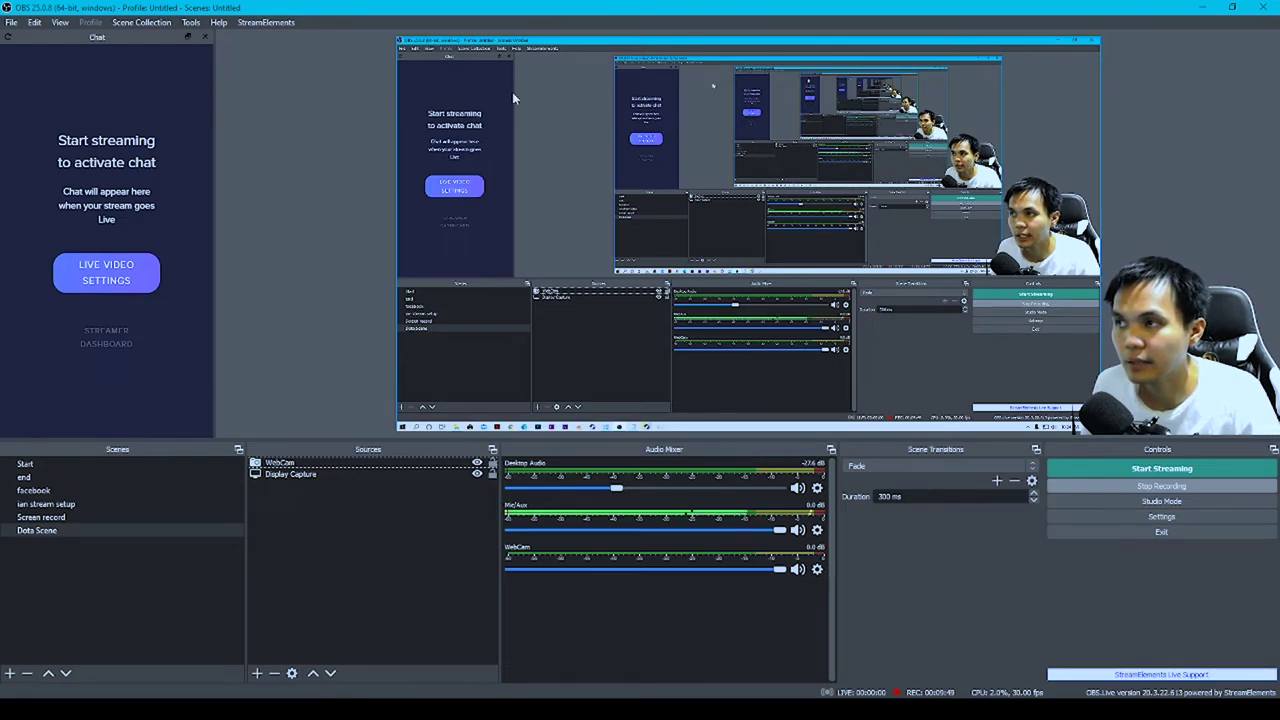
left_click(257, 674)
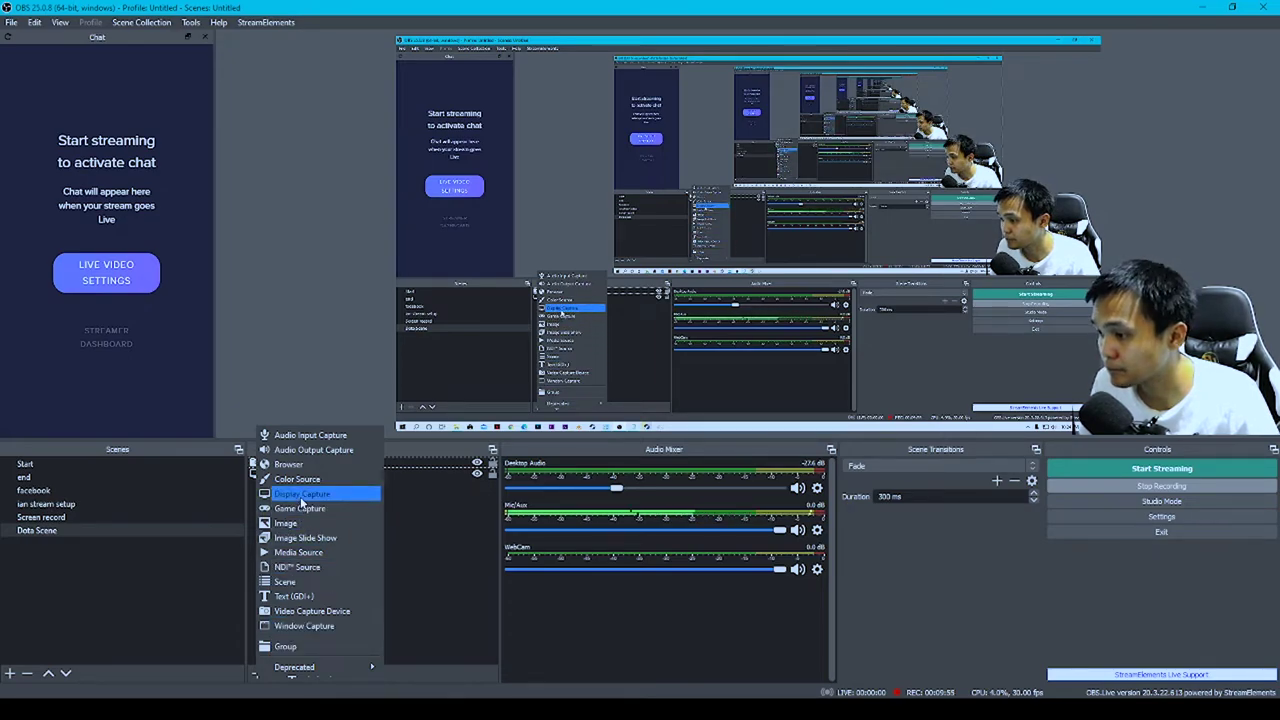
left_click(331, 625)
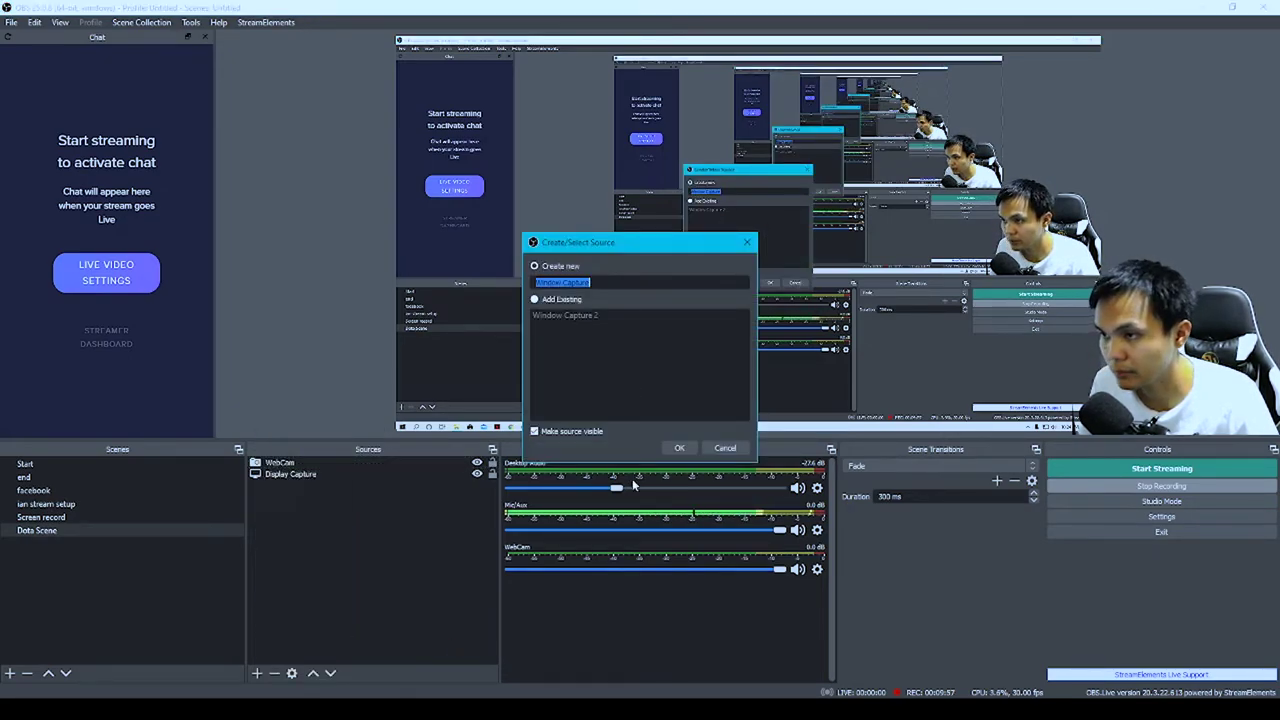
key("BackSpace")
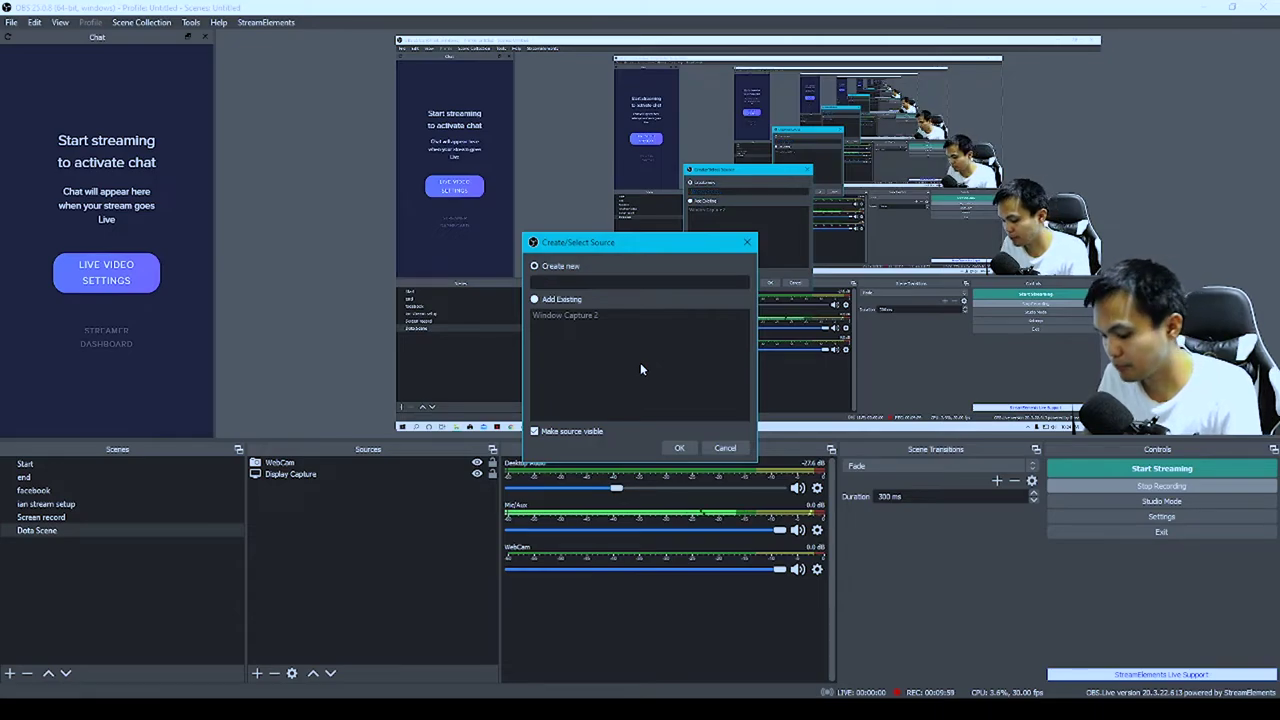
type("Go")
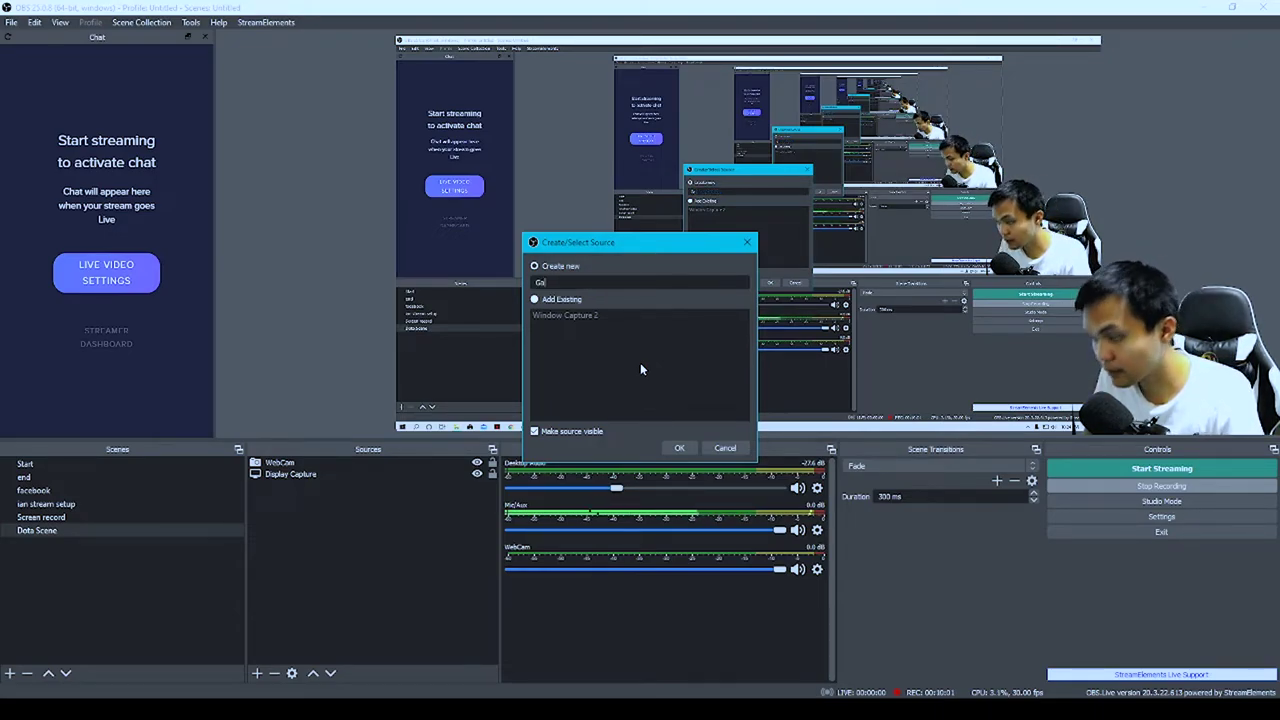
type("me")
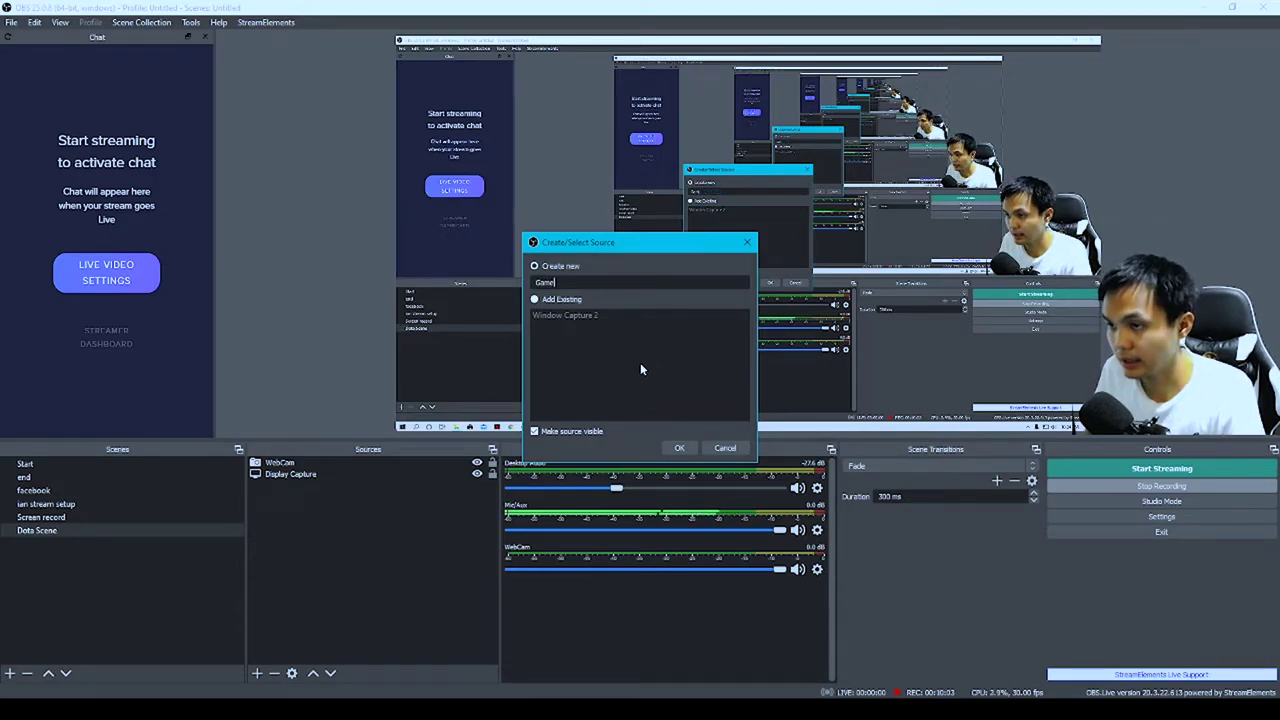
type(" Capt")
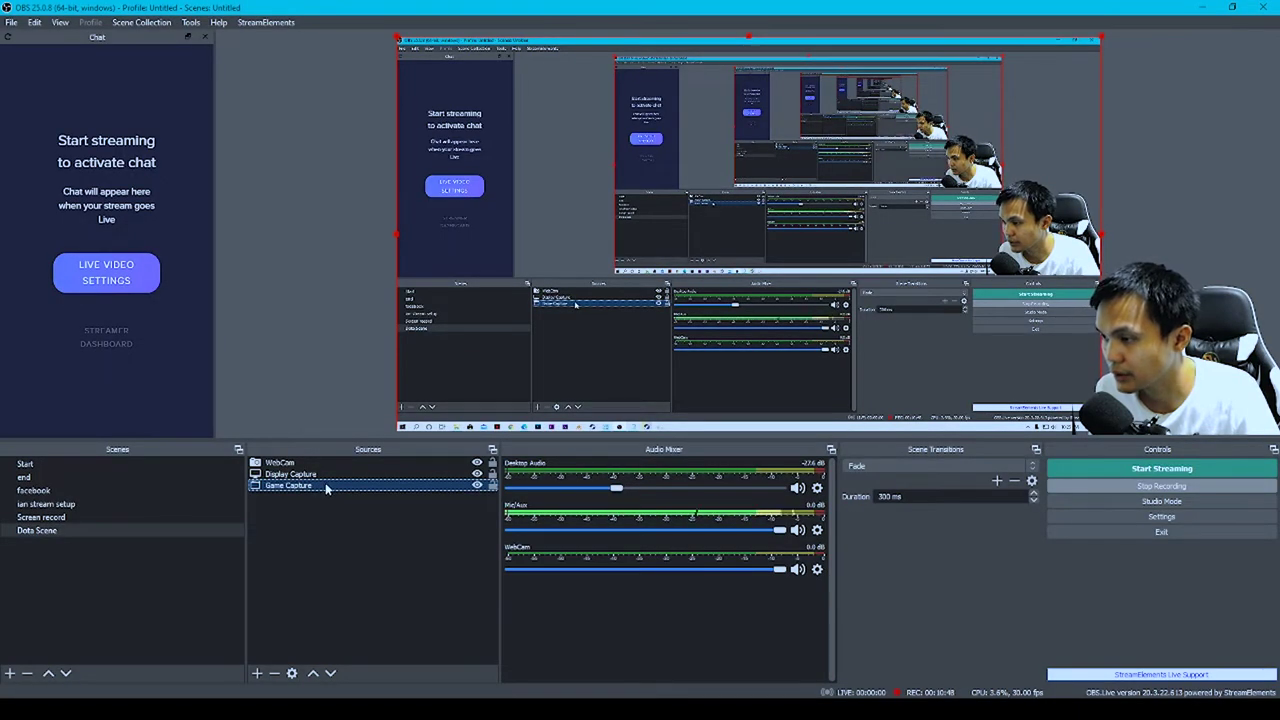
Switch between Dota 2 and OBS to check the game screen, toggling the Game Capture source's visibility and reviewing the available source types.
key("alt+Tab")
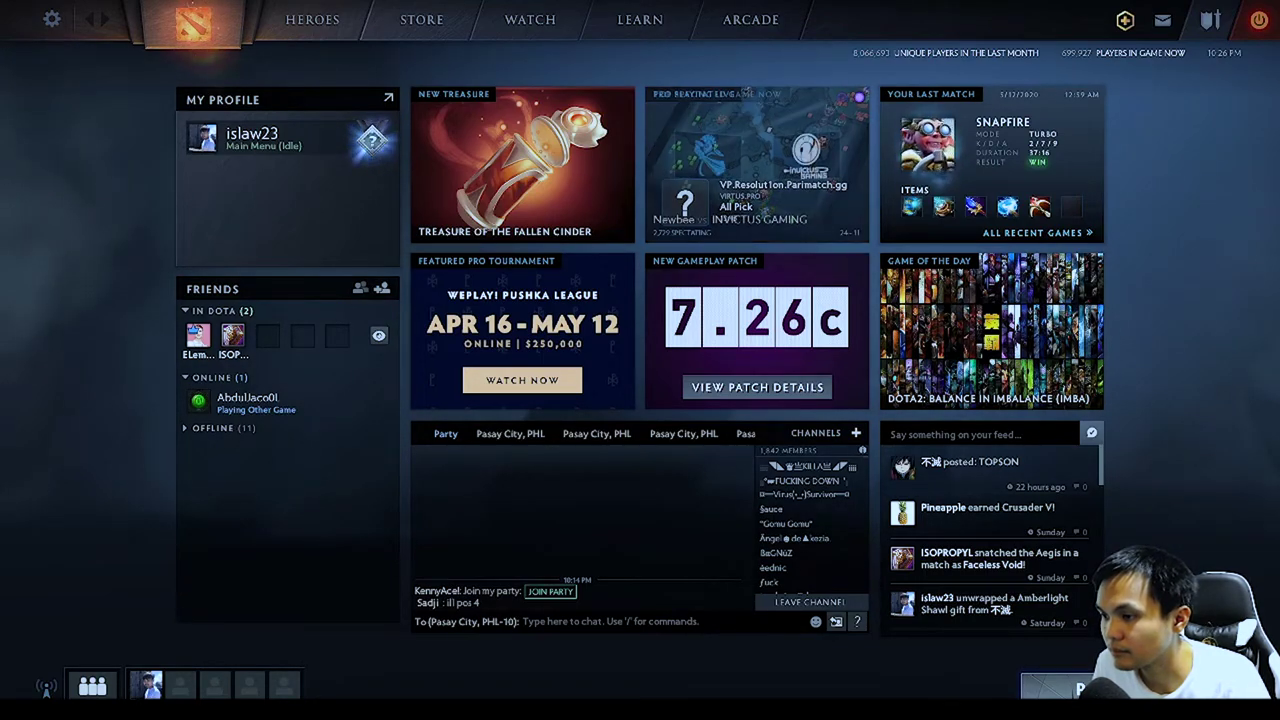
key("alt+Tab")
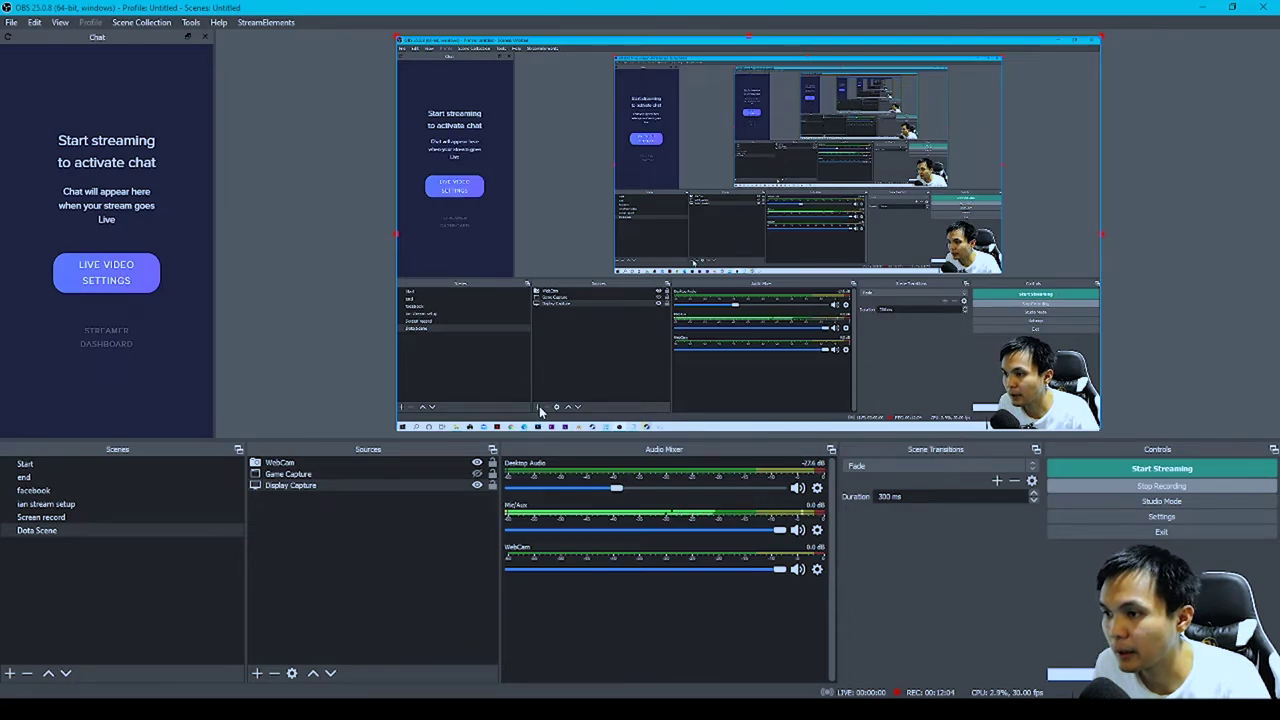
left_click(257, 675)
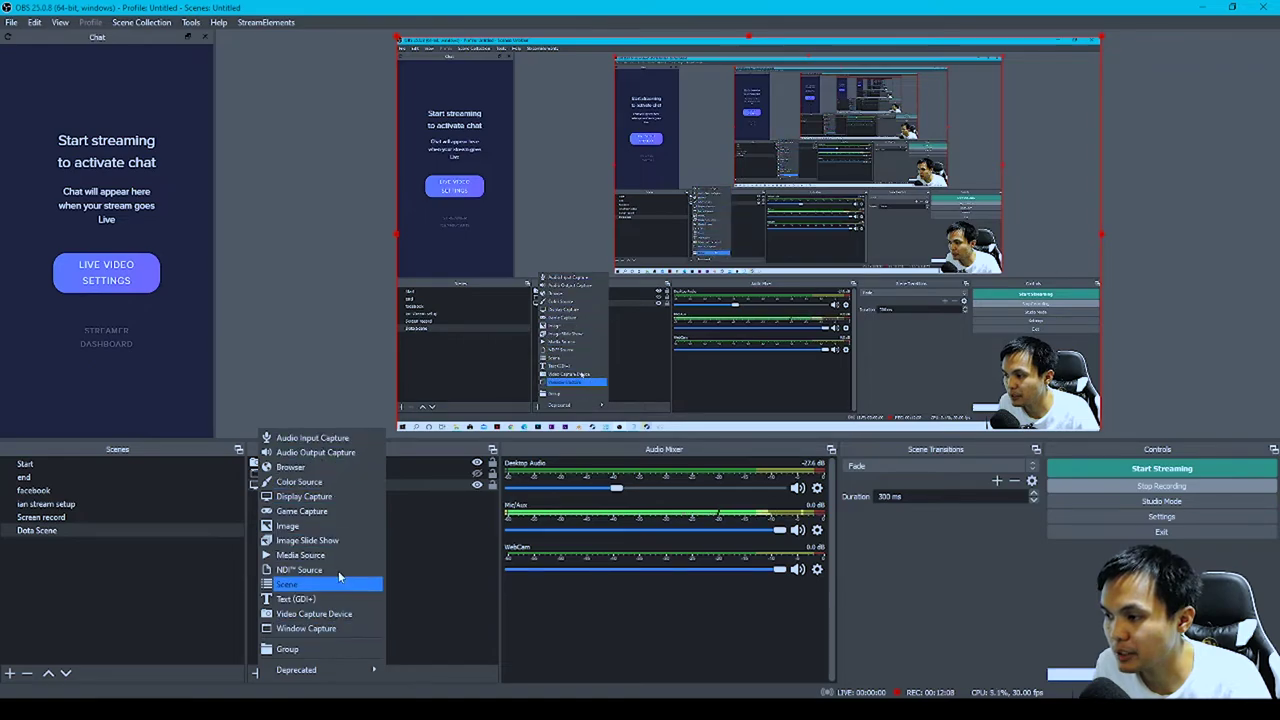
left_click(444, 619)
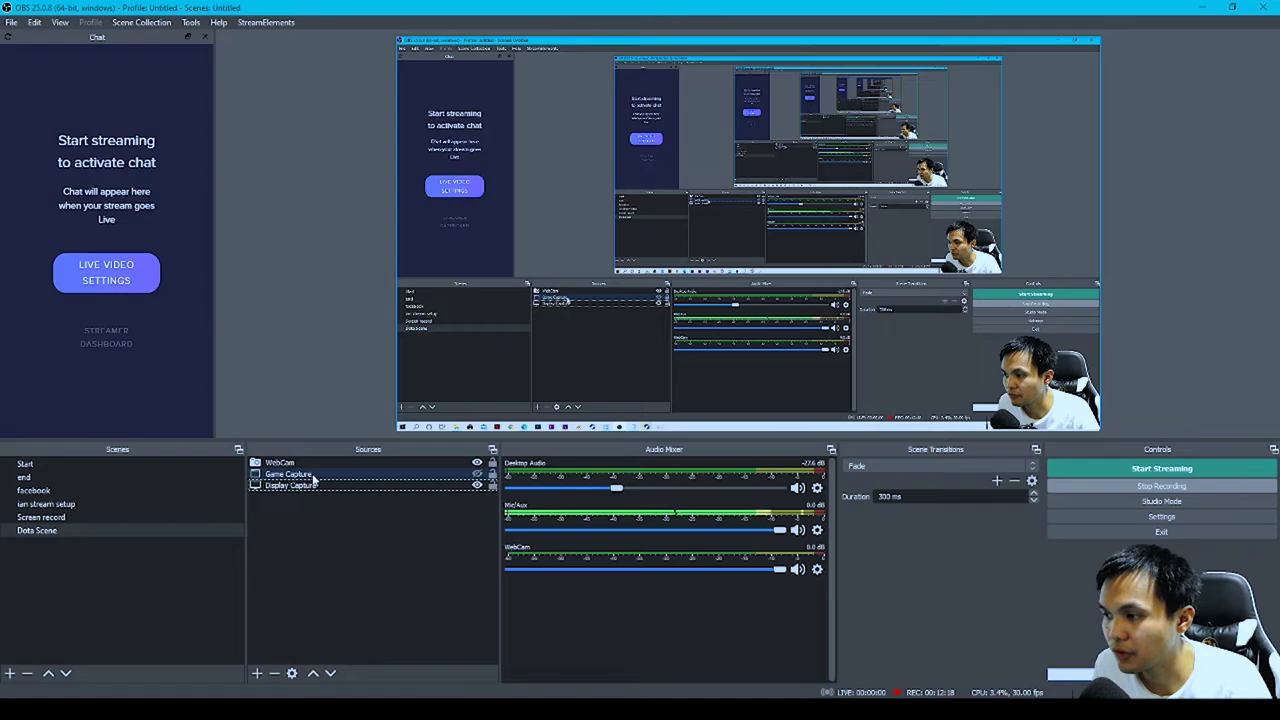
left_click(478, 476)
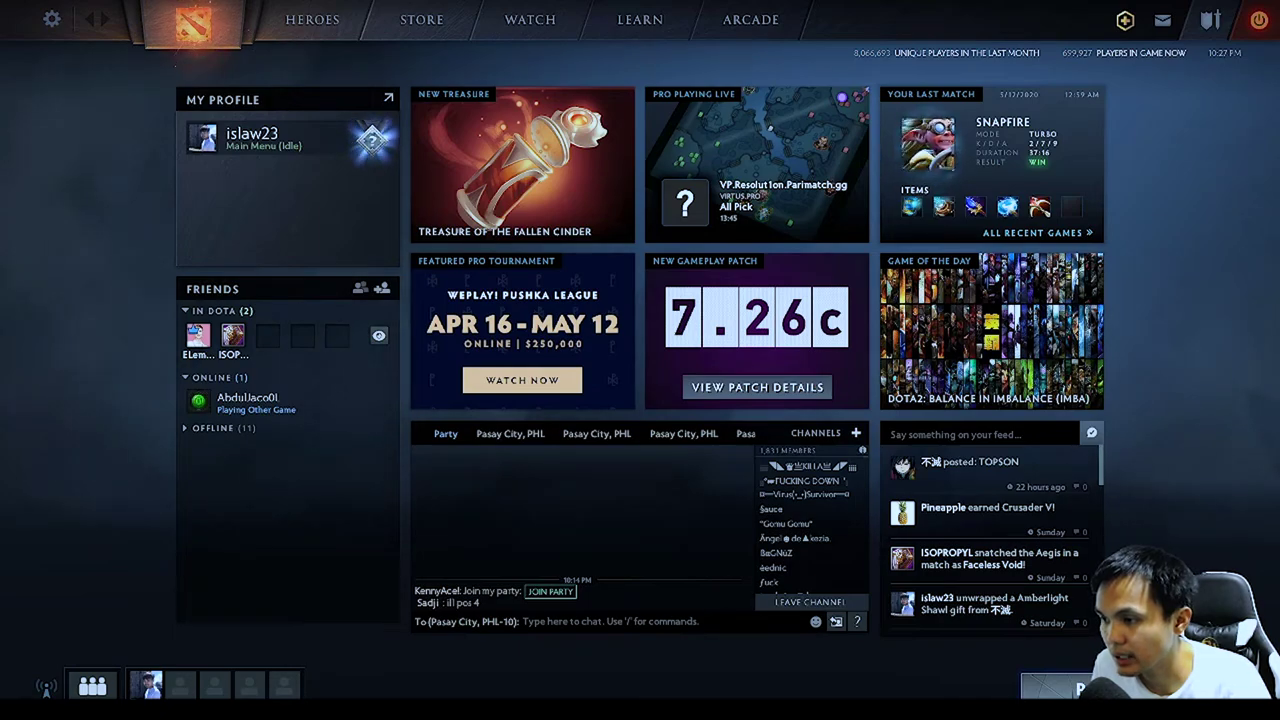
key("alt+Tab")
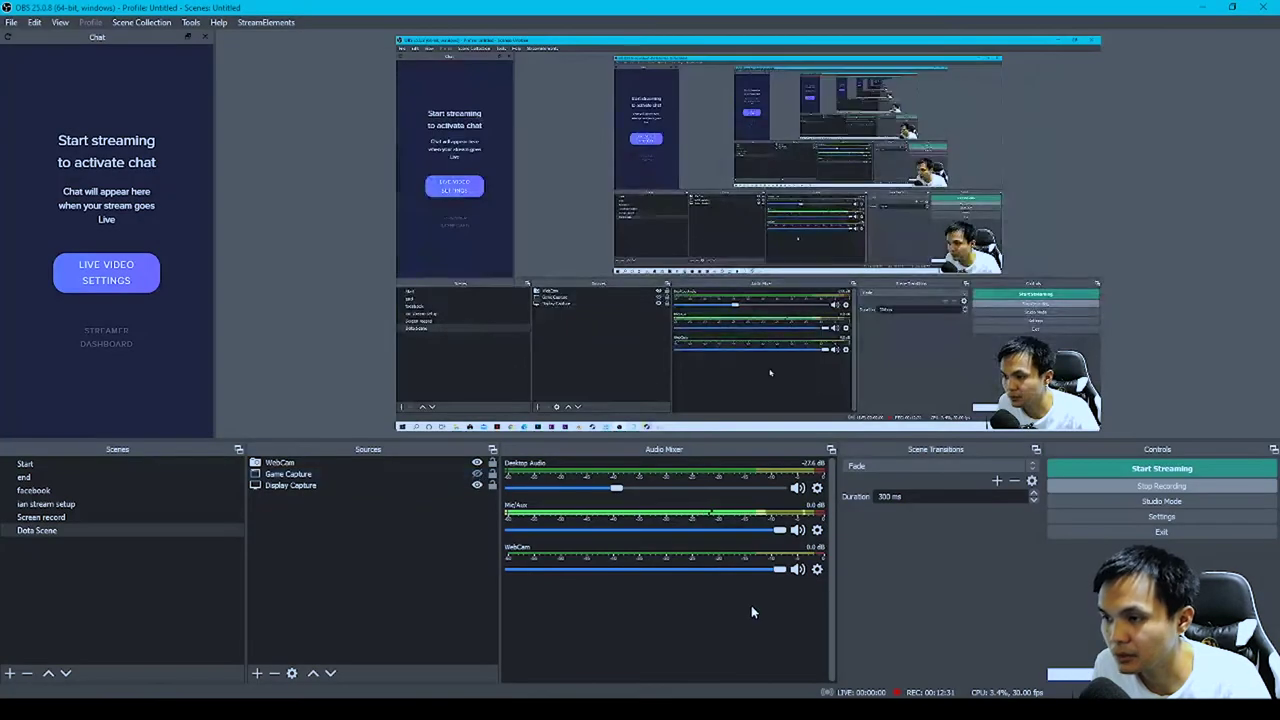
In the stream settings, choose Facebook Live as the service and put the cursor in the stream key field.
left_click(1124, 518)
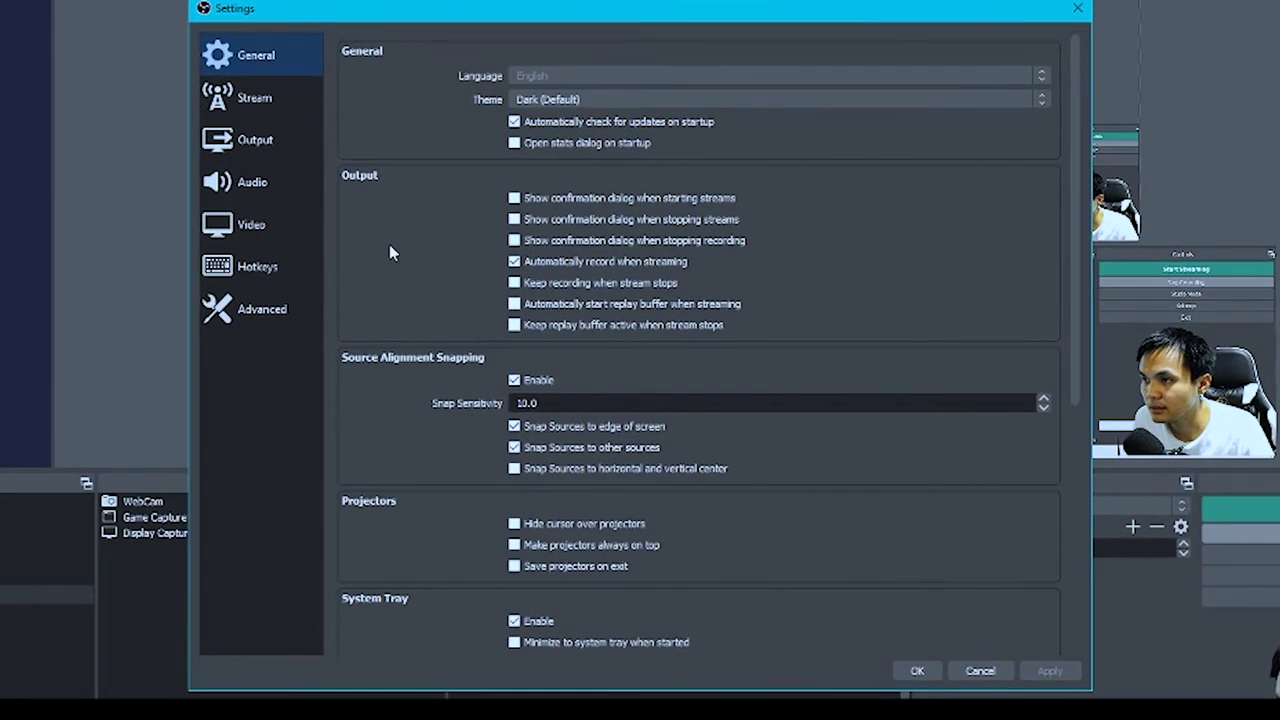
left_click(304, 150)
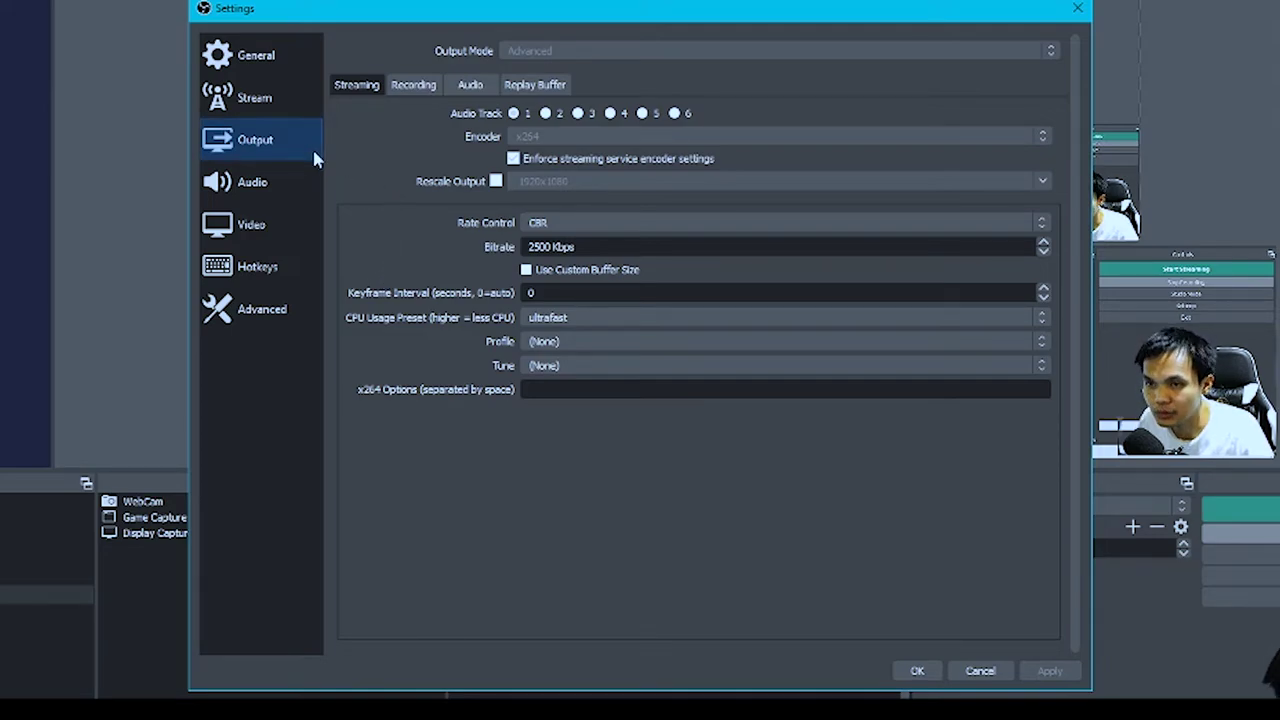
left_click(283, 106)
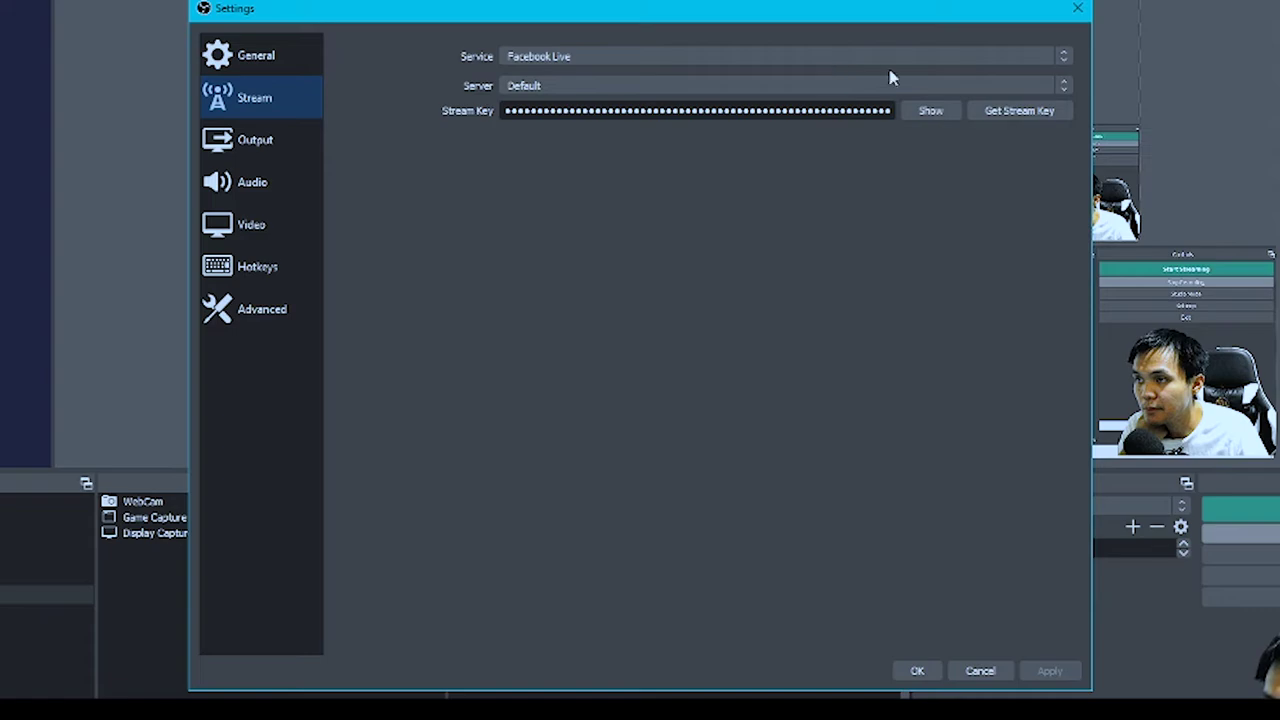
left_click(1064, 62)
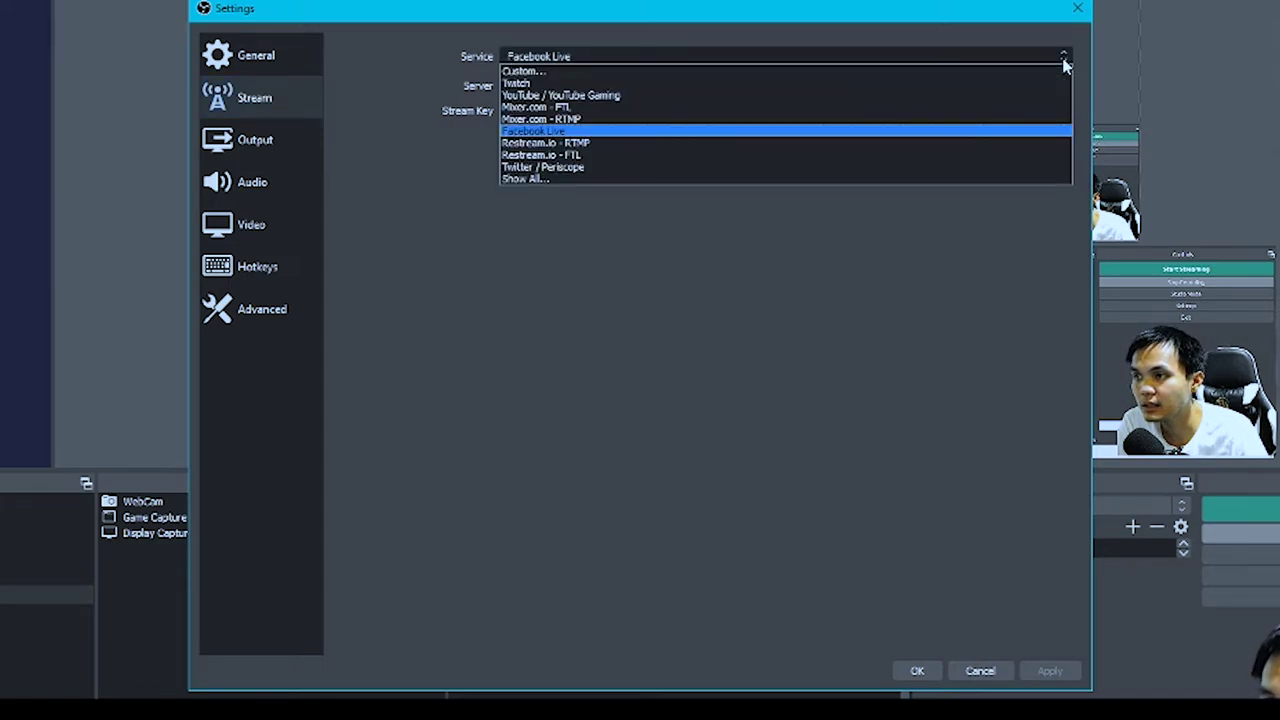
left_click(716, 131)
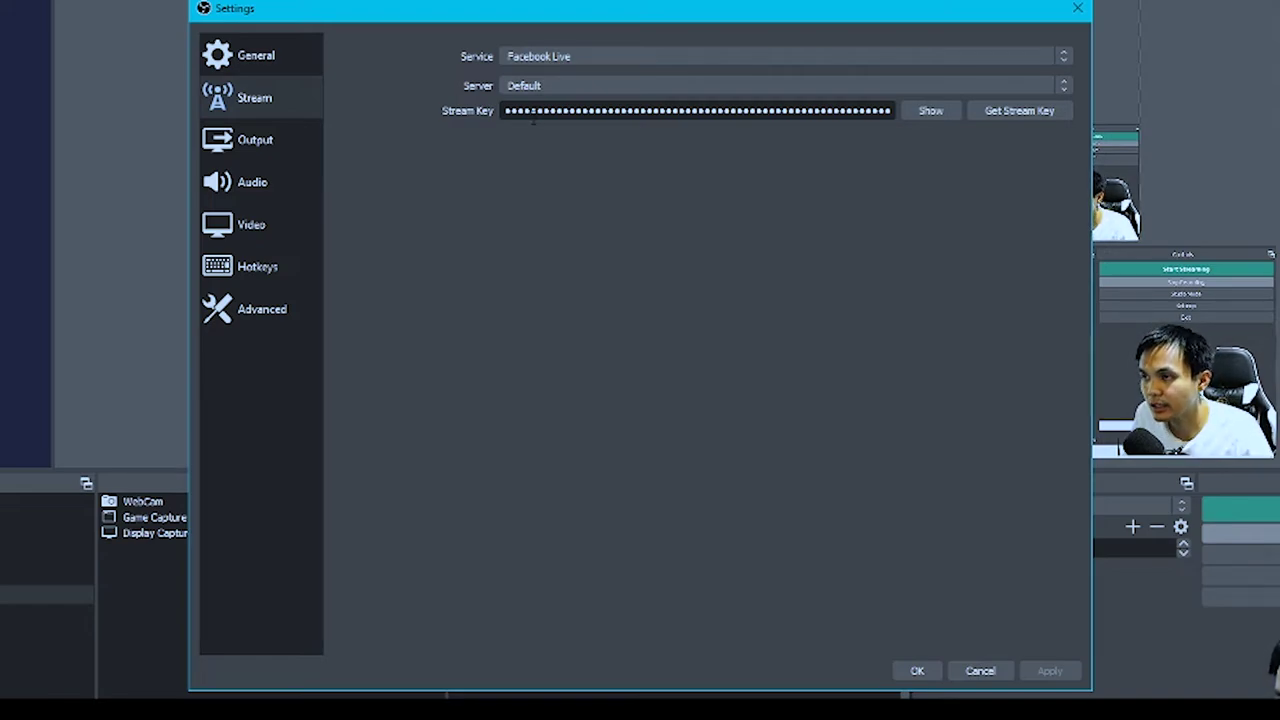
left_click(533, 114)
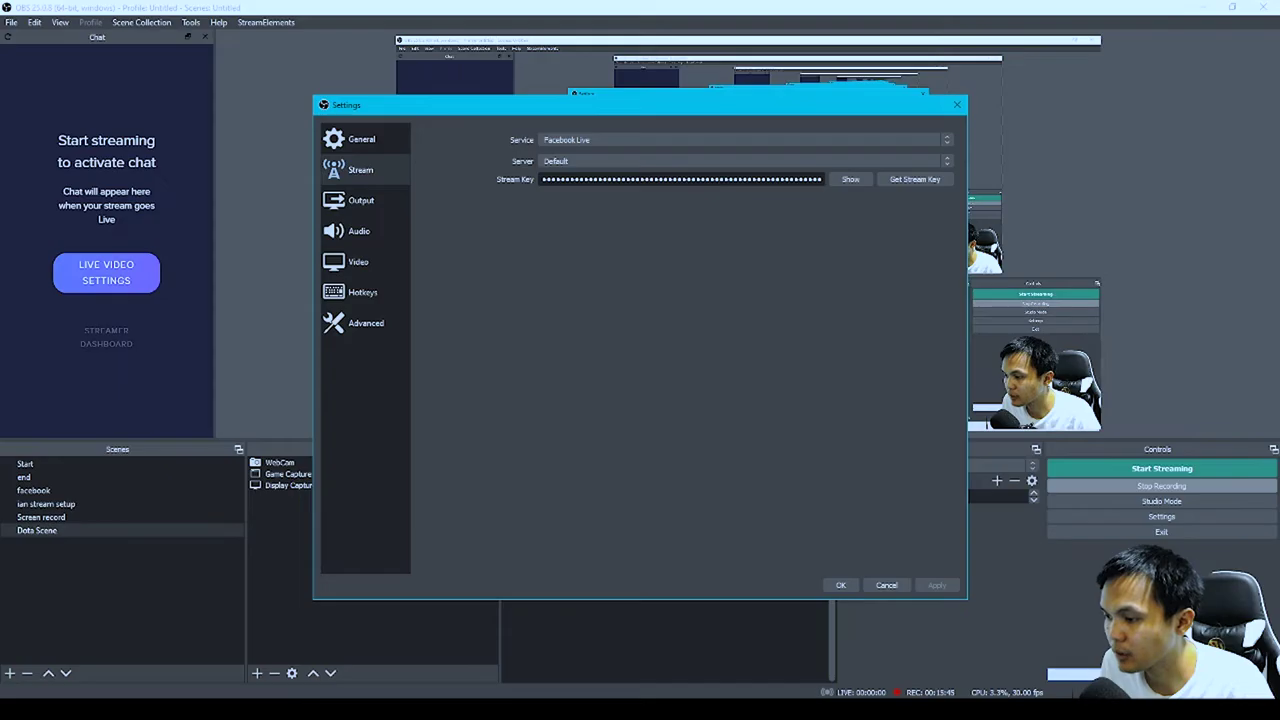
Switch to the Edge browser, open a new window and enter the address facebook.com/.
mouse_move(79, 719)
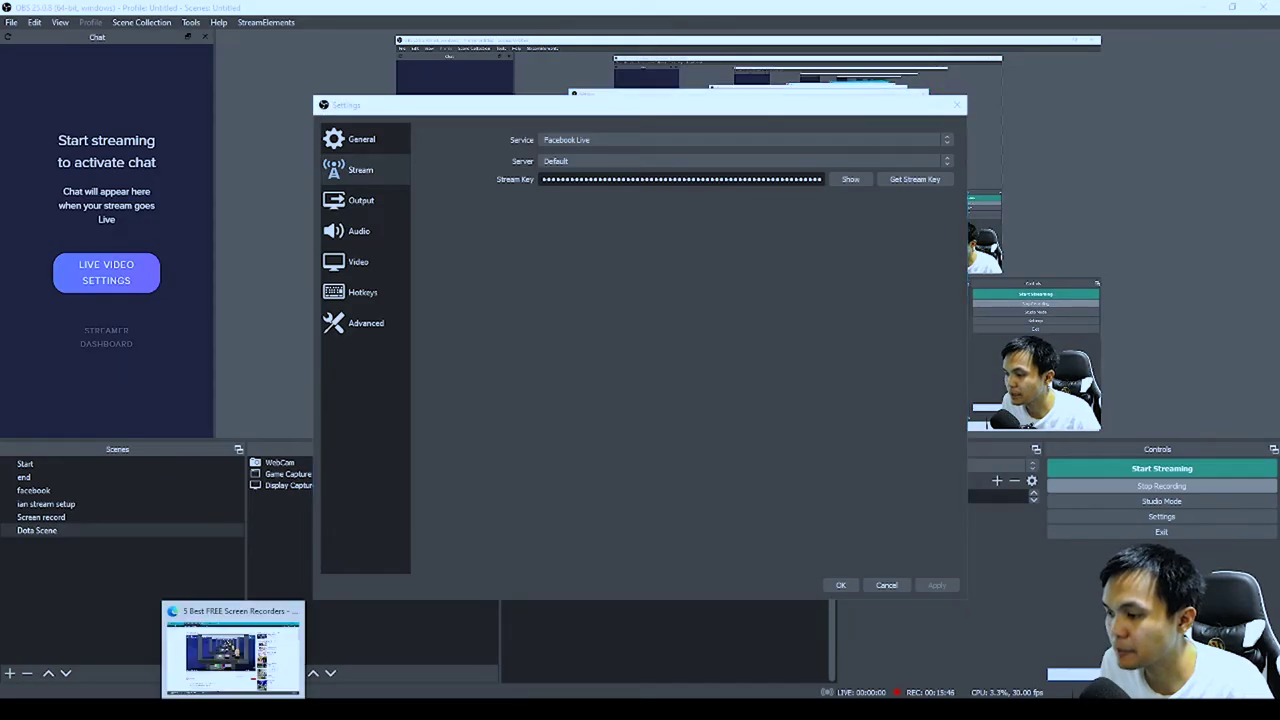
left_click(232, 650)
key("ctrl+n")
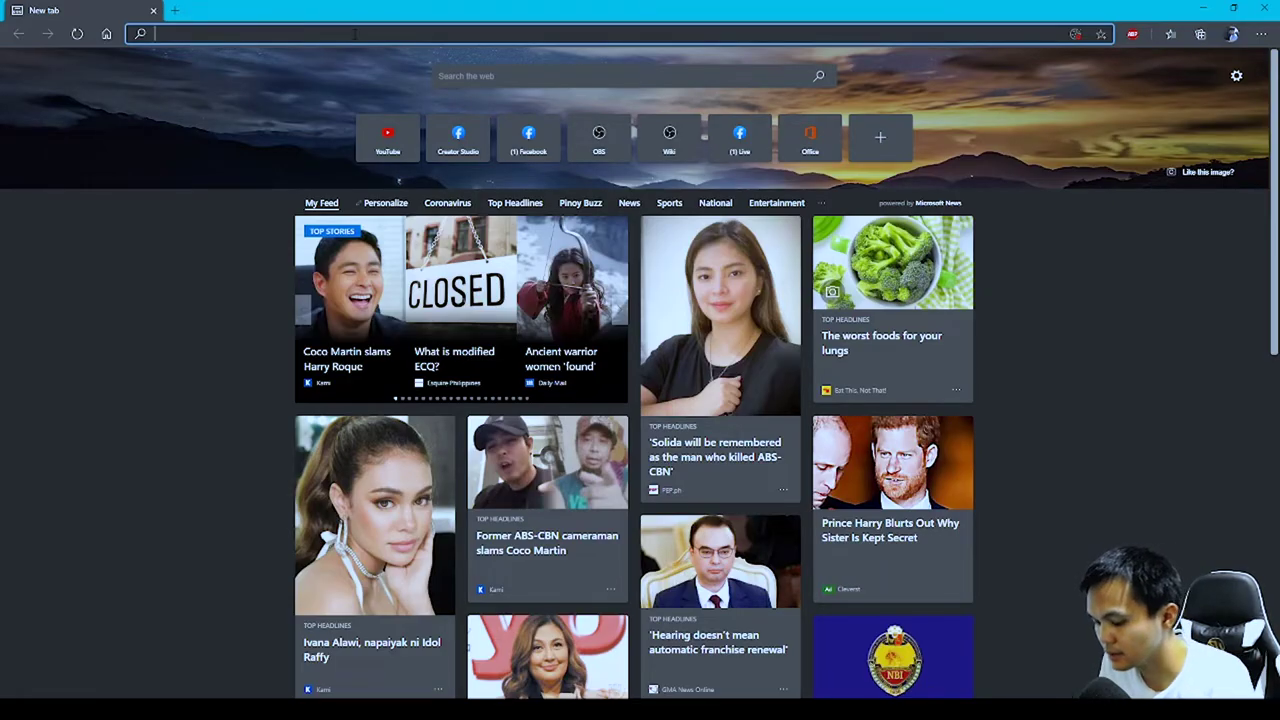
type("faceboo")
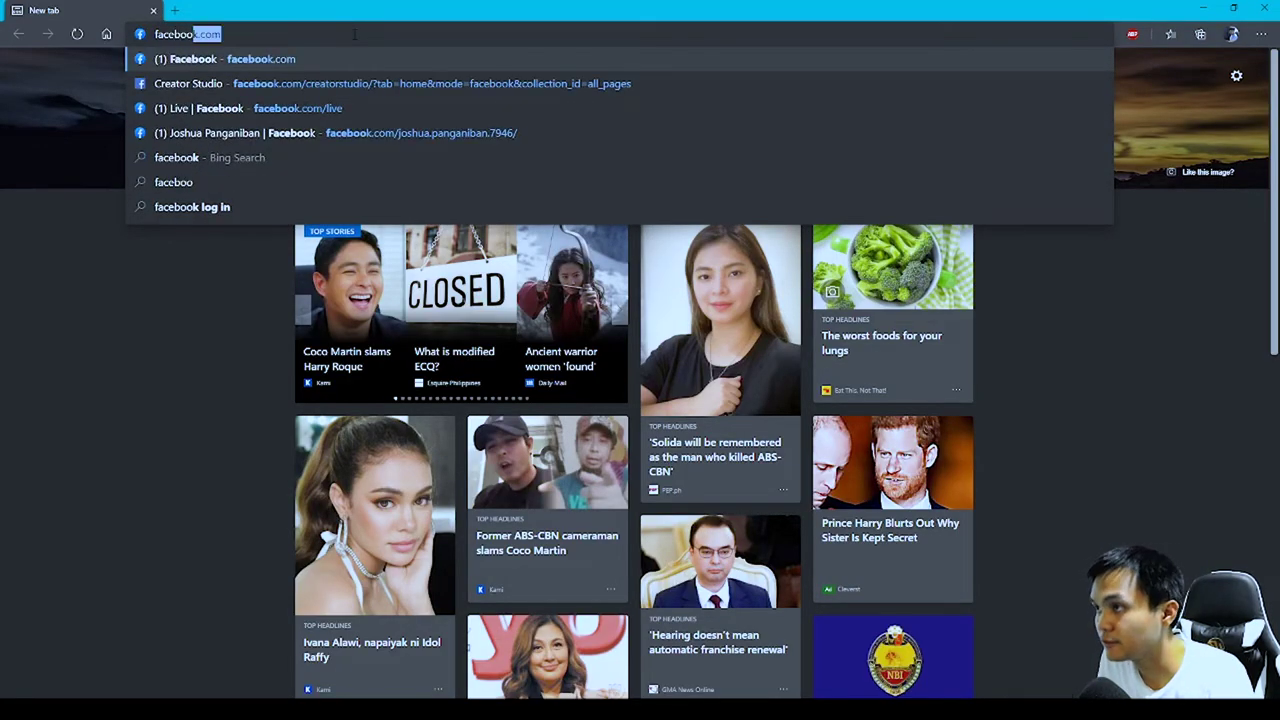
type("k.com/")
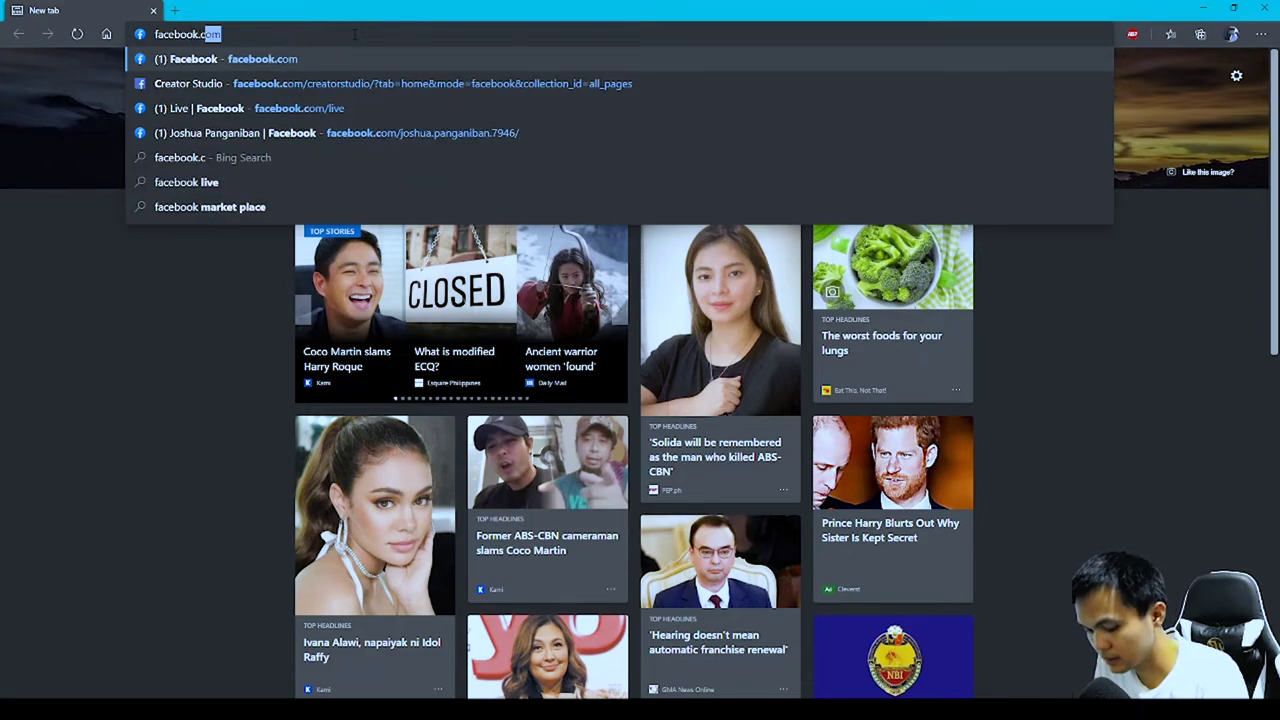